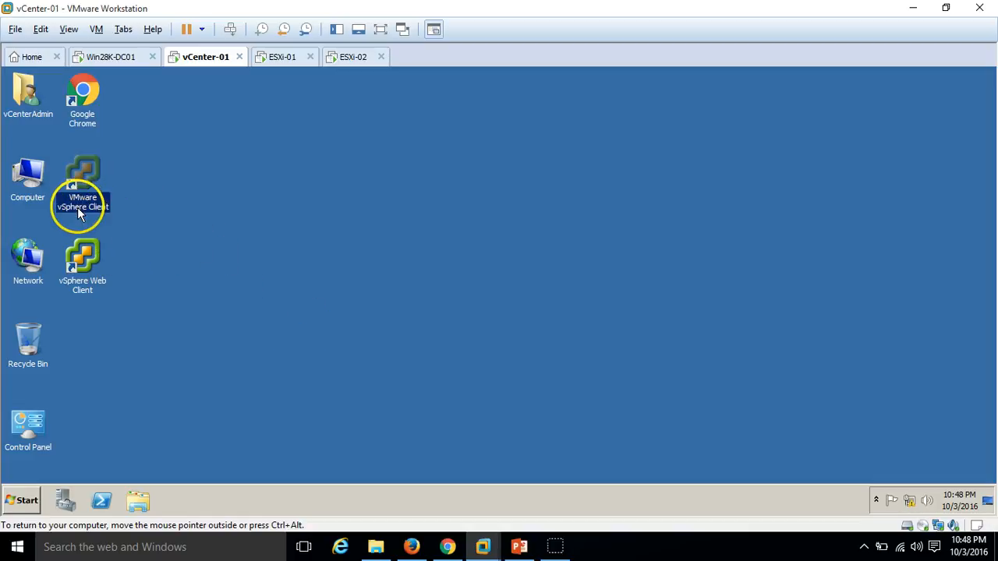
Refresh the vCenter-01 desktop and view the demo environment slide in PowerPoint, returning to VMware Workstation
right_click(356, 137)
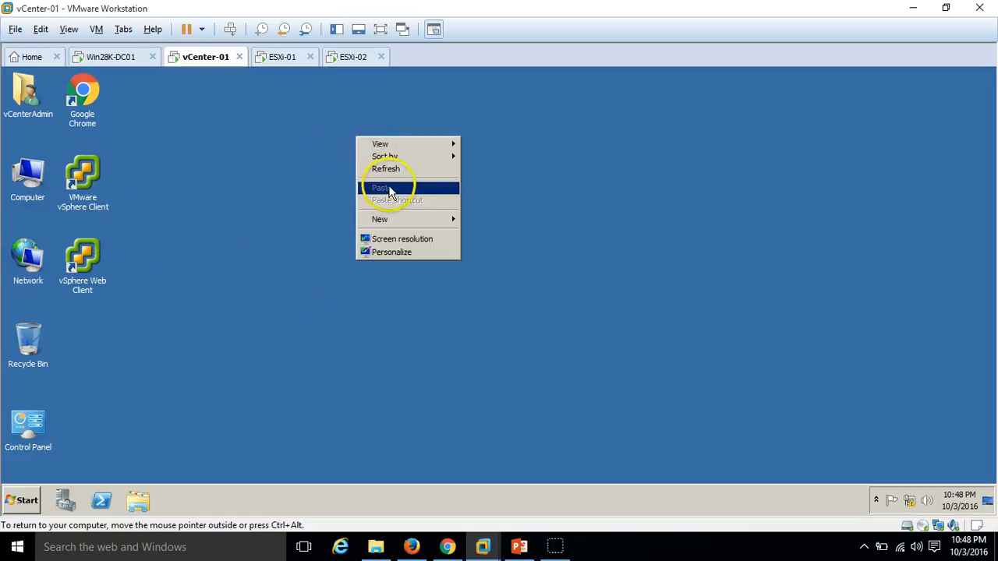
click(395, 170)
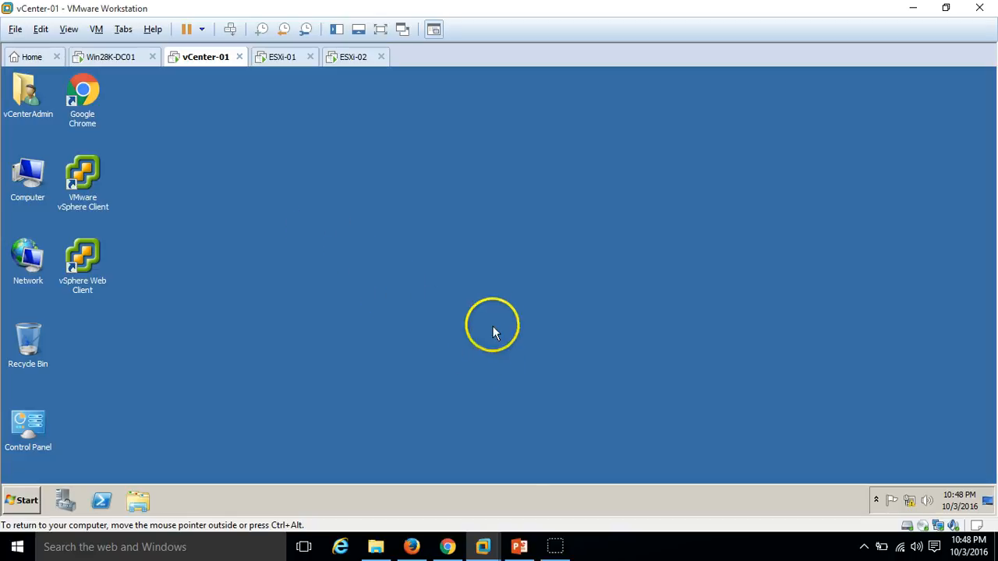
click(519, 546)
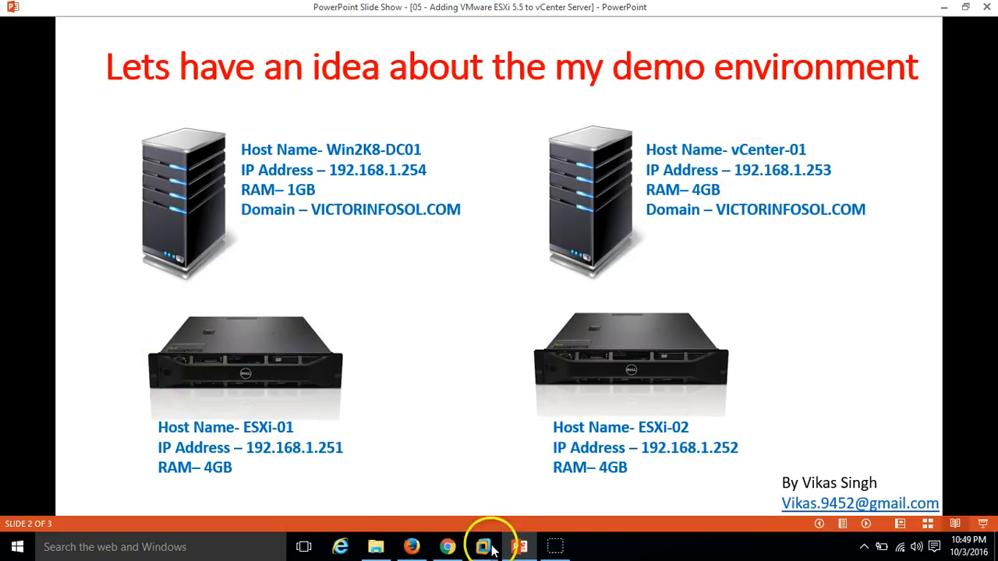
click(519, 547)
Open the VMware vSphere Client, log in to vCenter-01 using the Windows session credentials, and dismiss the evaluation notice
double_click(82, 185)
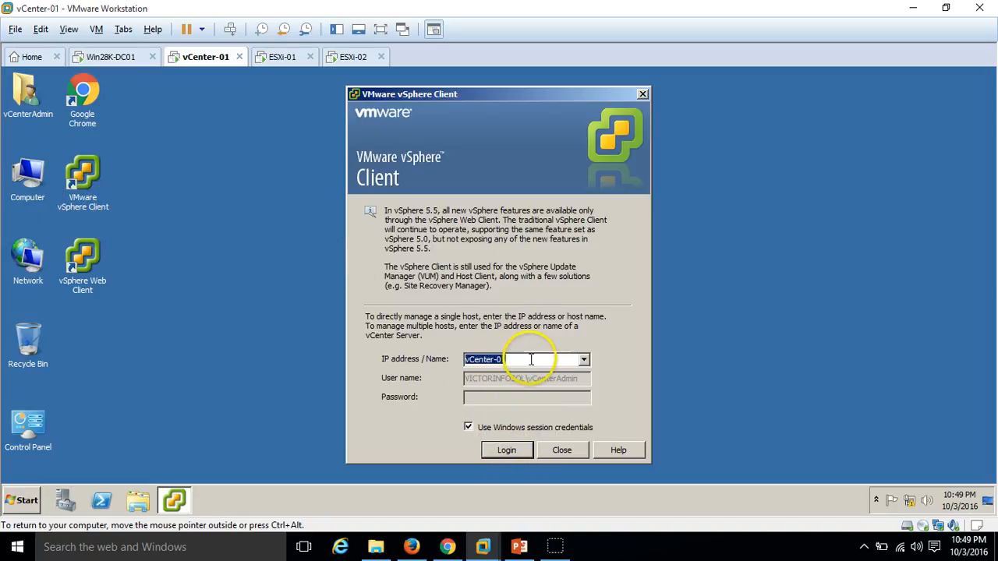
click(468, 427)
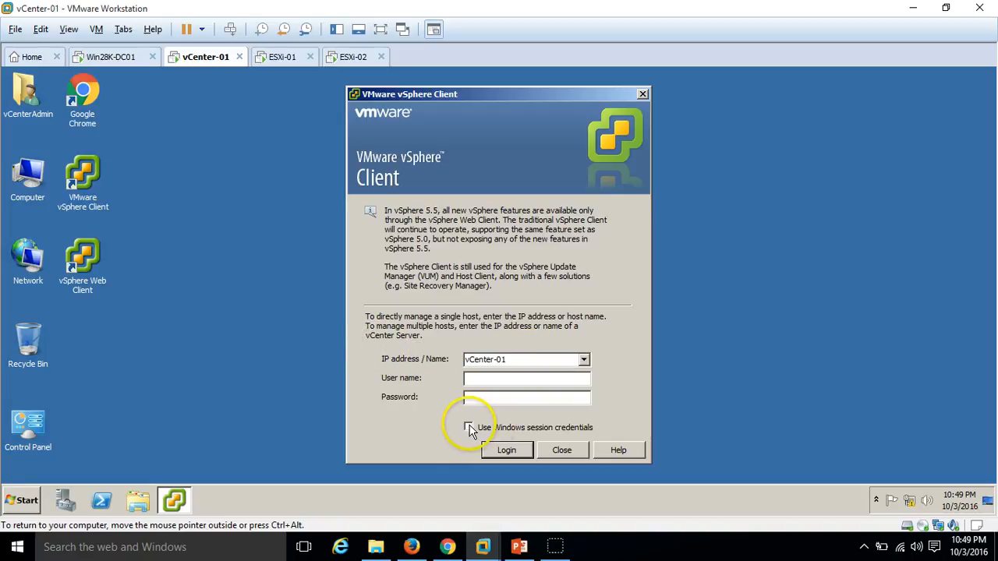
click(468, 427)
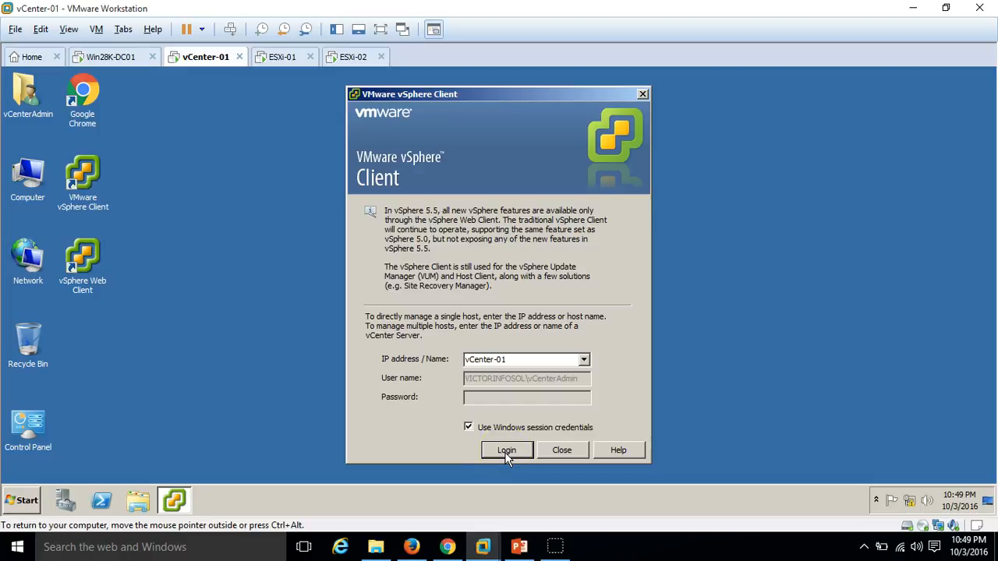
click(185, 300)
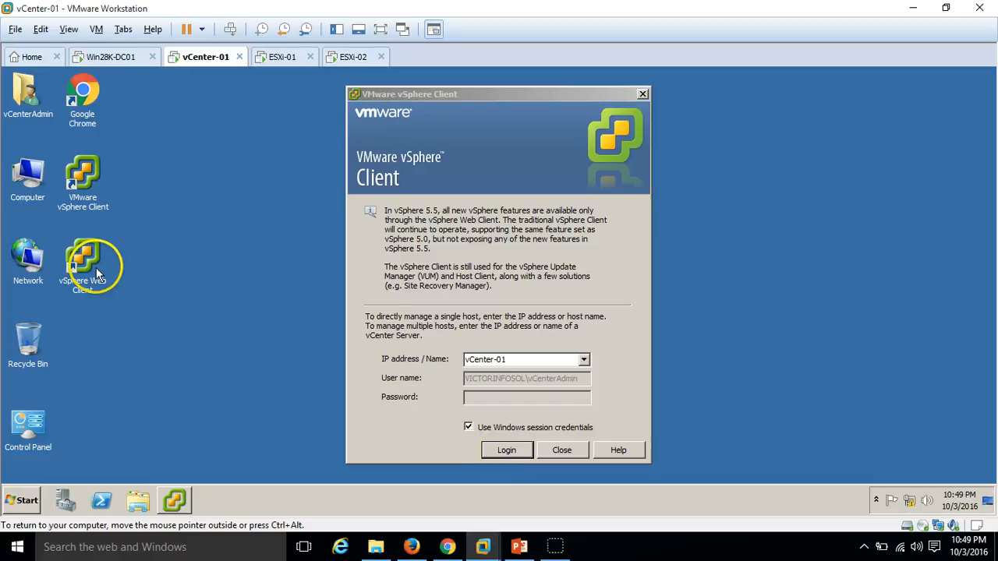
click(479, 127)
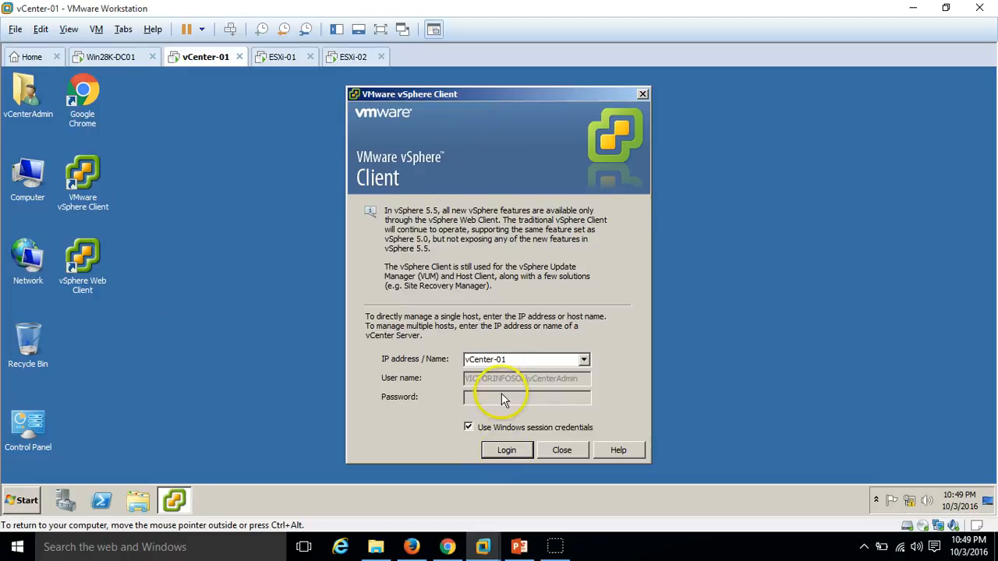
click(504, 452)
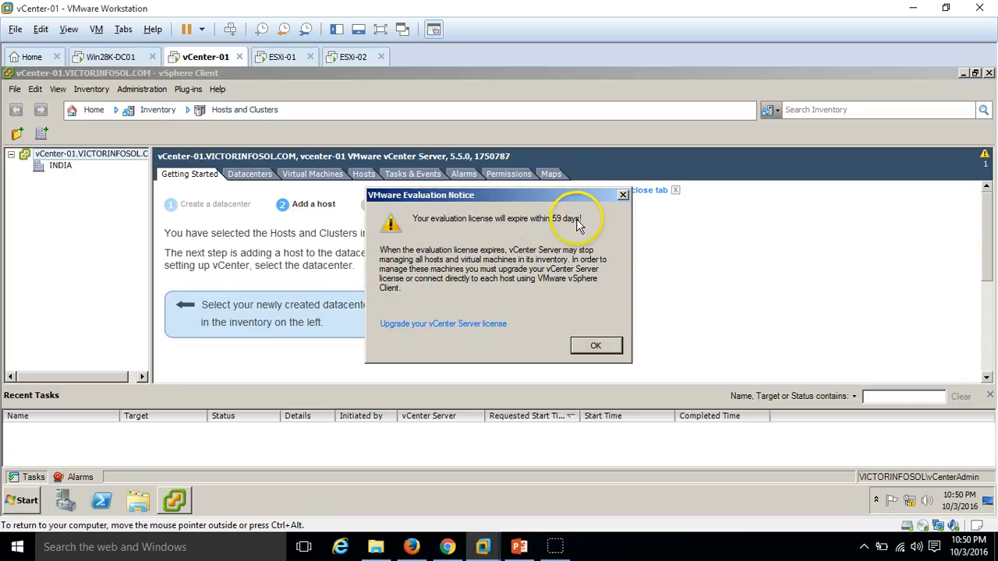
click(597, 348)
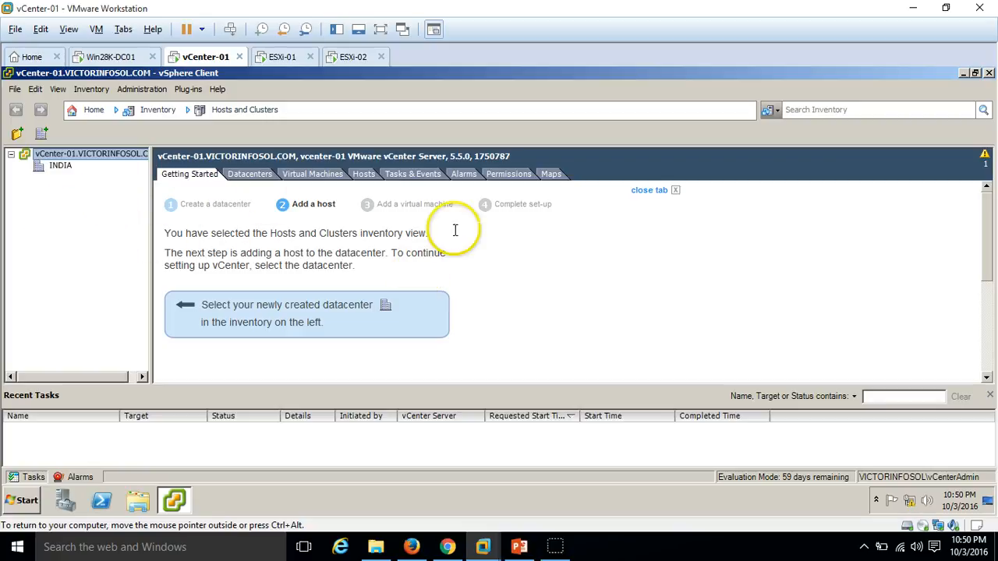
Close the Getting Started page for the vCenter Server and select the INDIA datacenter
click(675, 190)
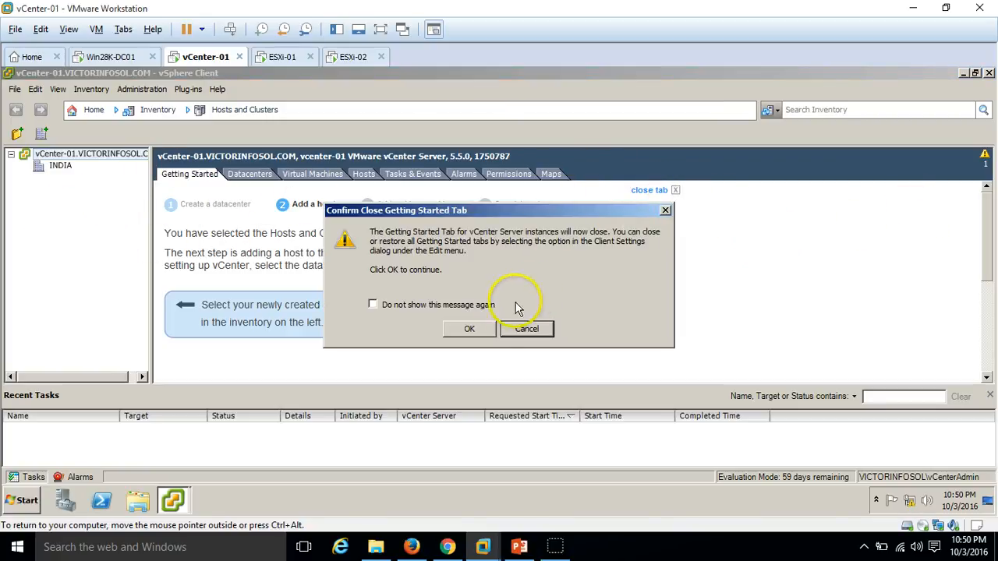
click(470, 329)
click(60, 166)
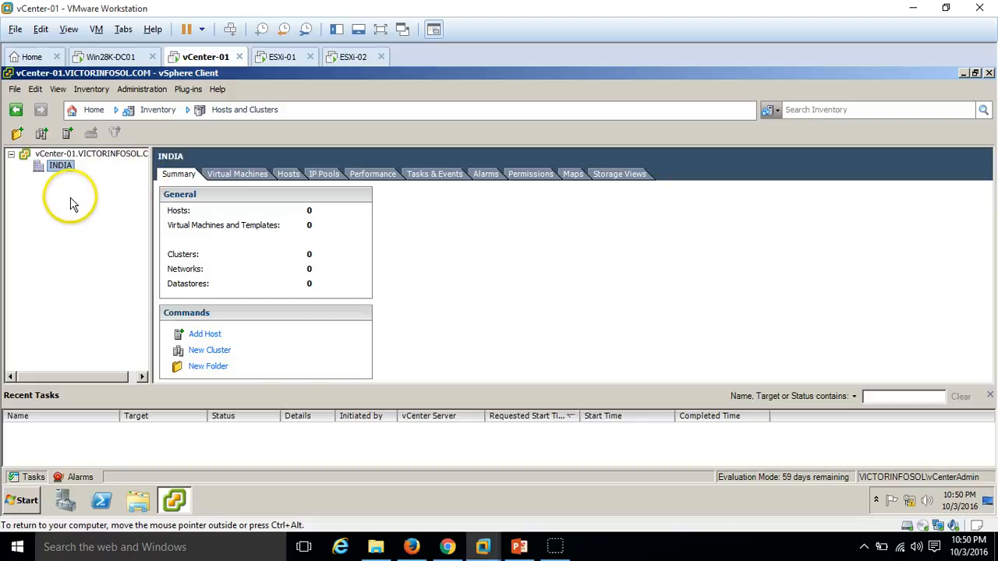
right_click(62, 167)
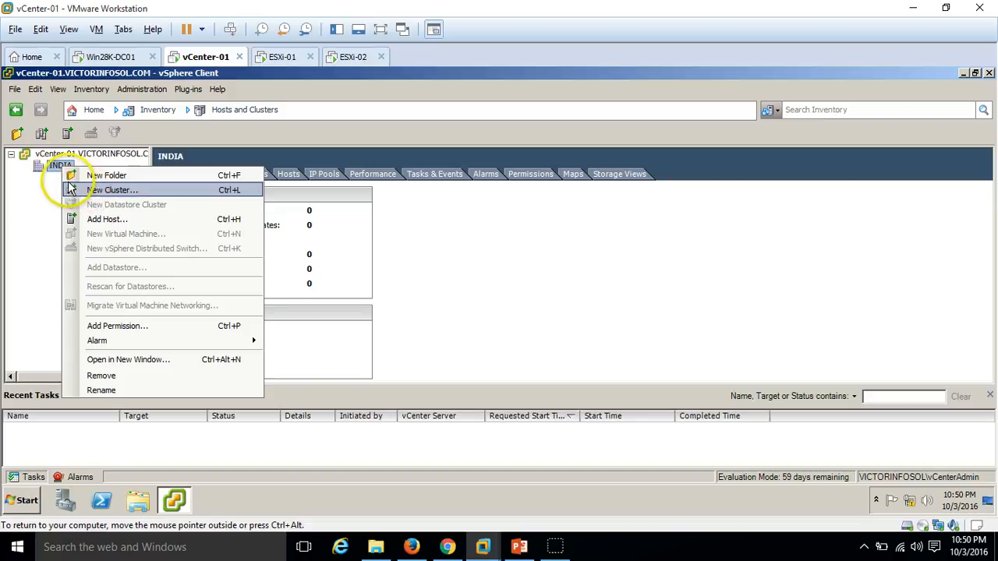
click(22, 238)
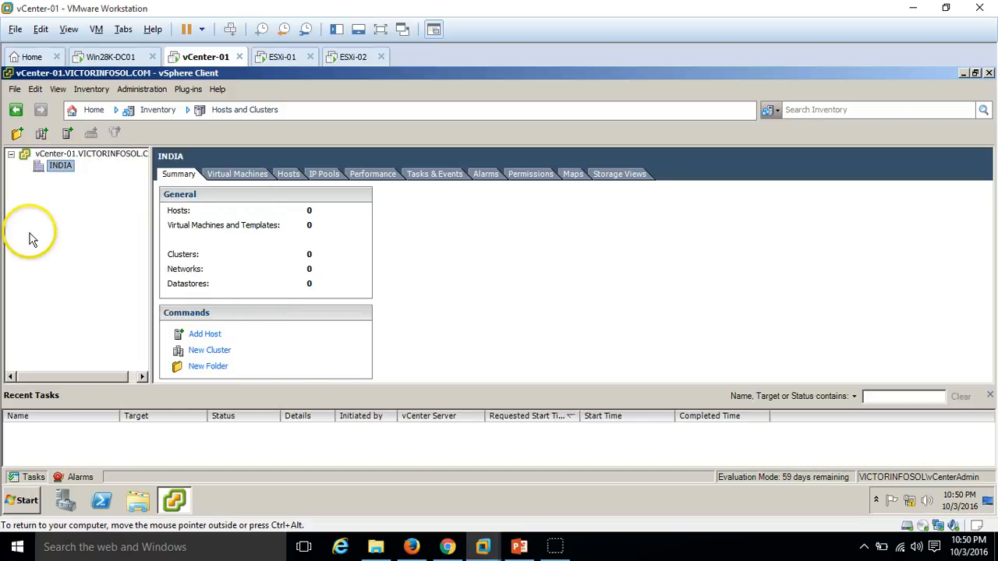
View the consoles of the ESXi-01 and ESXi-02 virtual machines
click(285, 56)
click(335, 61)
click(282, 57)
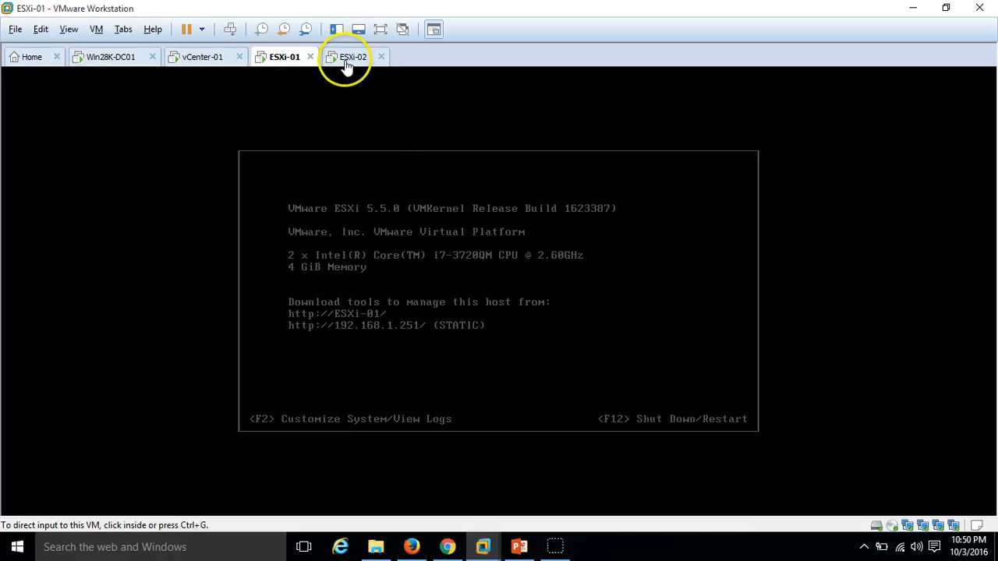
On the Win28K-DC01 machine, open DNS Manager and display the VICTORINFOSOL.COM forward lookup zone
click(116, 58)
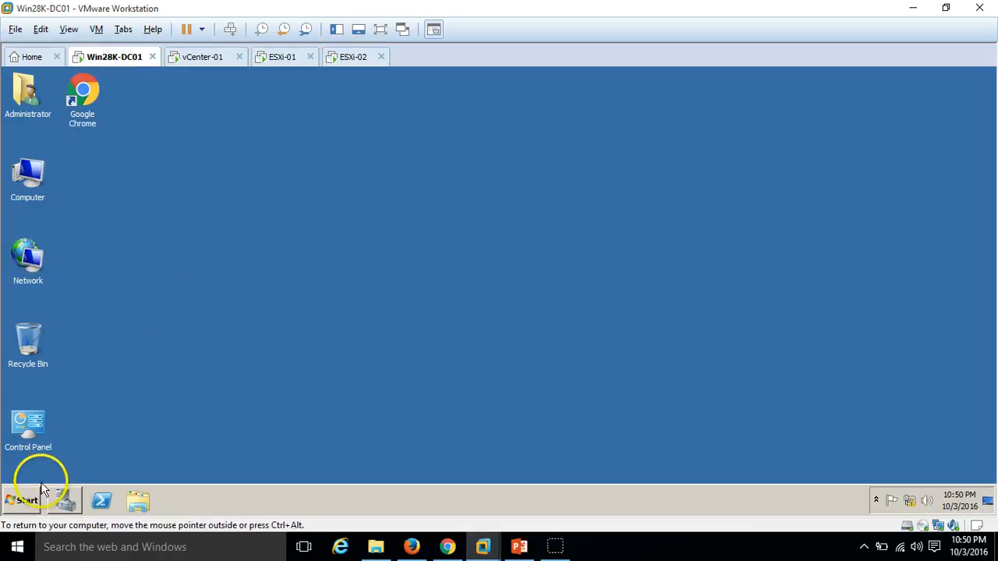
click(23, 502)
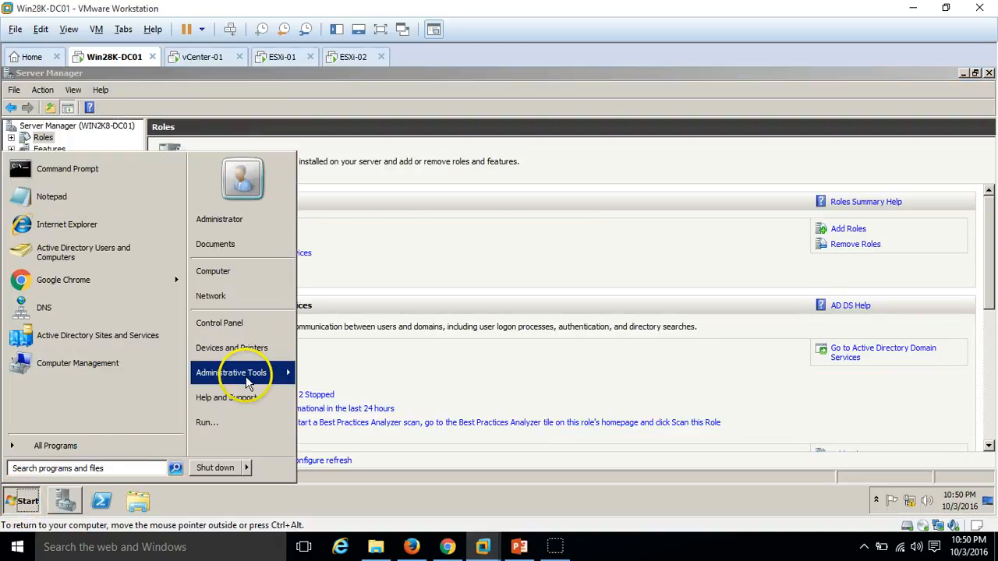
mouse_move(252, 374)
click(341, 258)
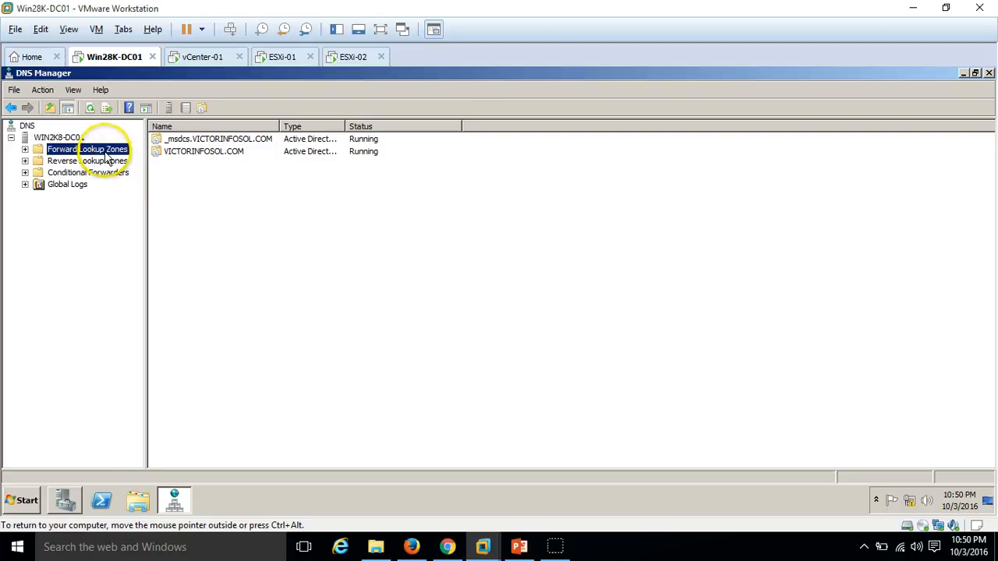
double_click(106, 152)
double_click(101, 172)
Add a host record for ESXi-01 at 192.168.1.251 with an associated PTR record, allowing authenticated users to update DNS records
right_click(250, 249)
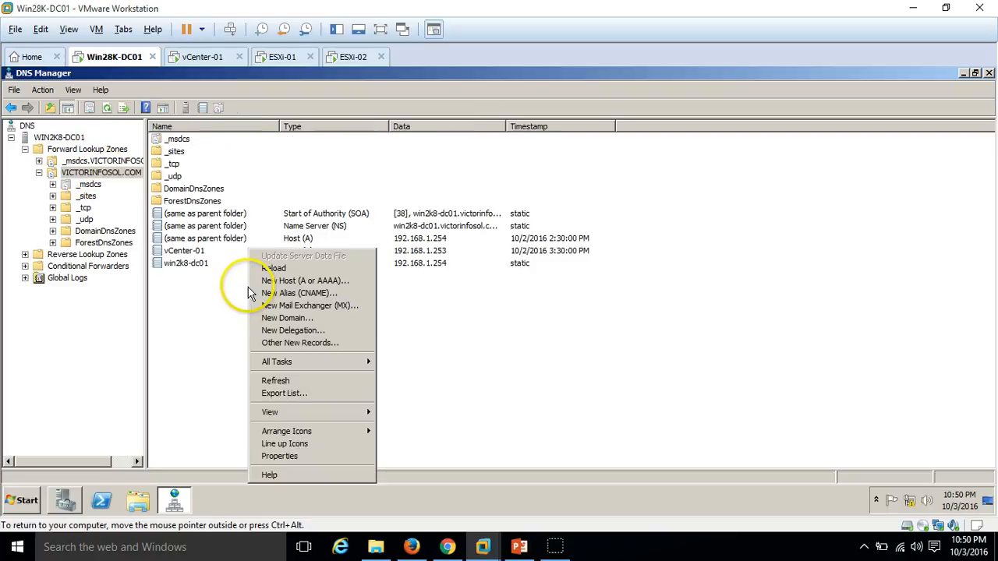
click(296, 282)
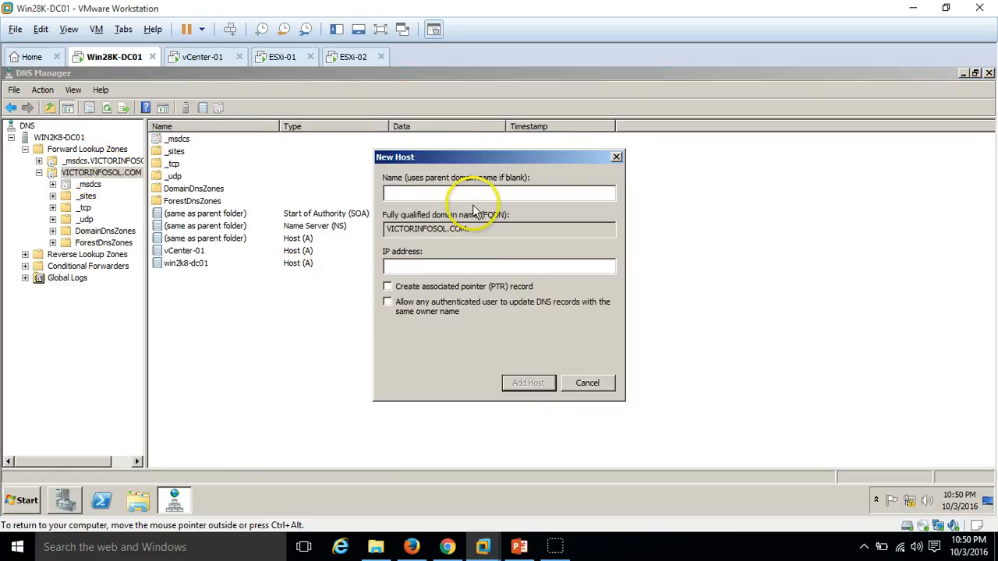
text(ES)
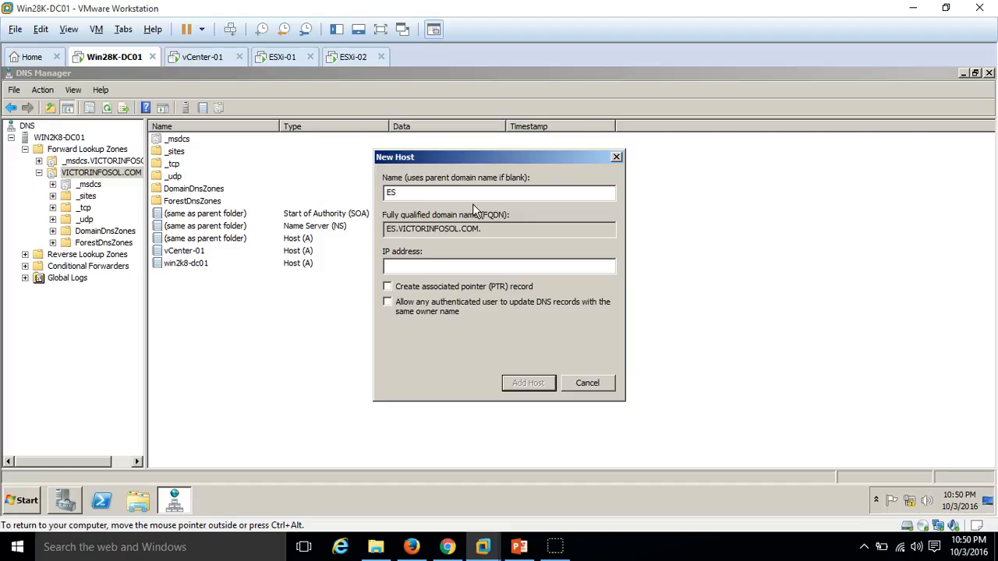
text(Xi-01)
click(441, 269)
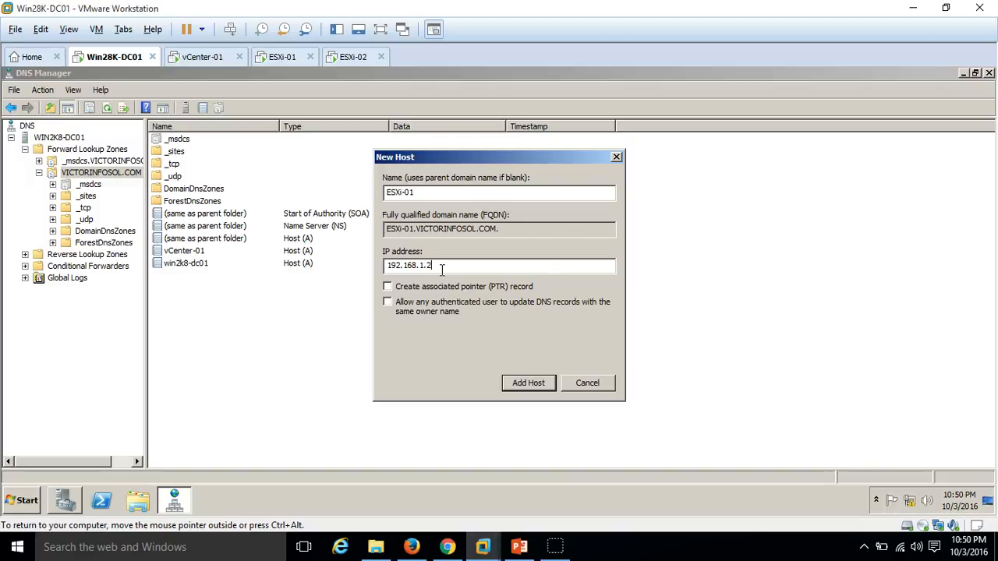
click(387, 287)
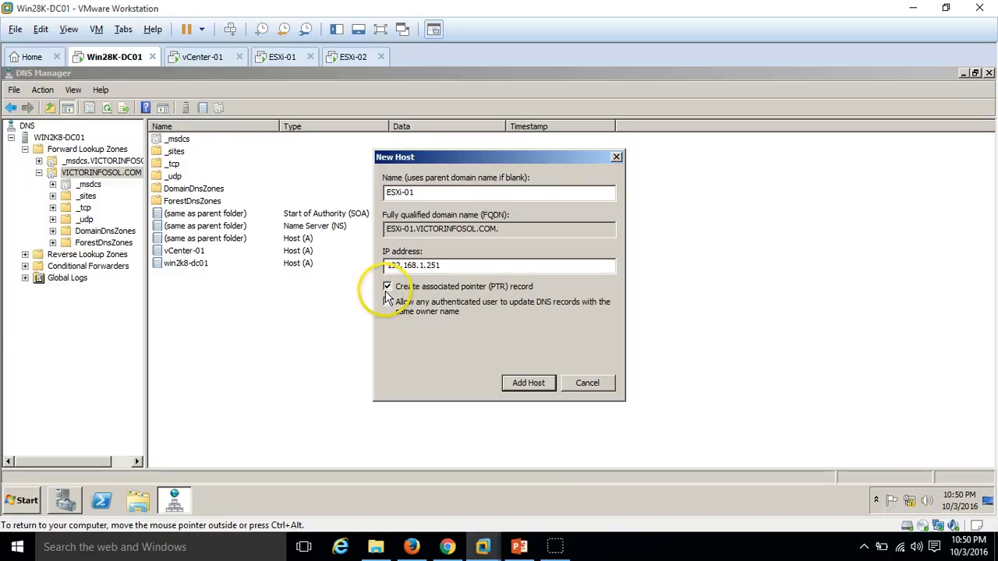
click(389, 305)
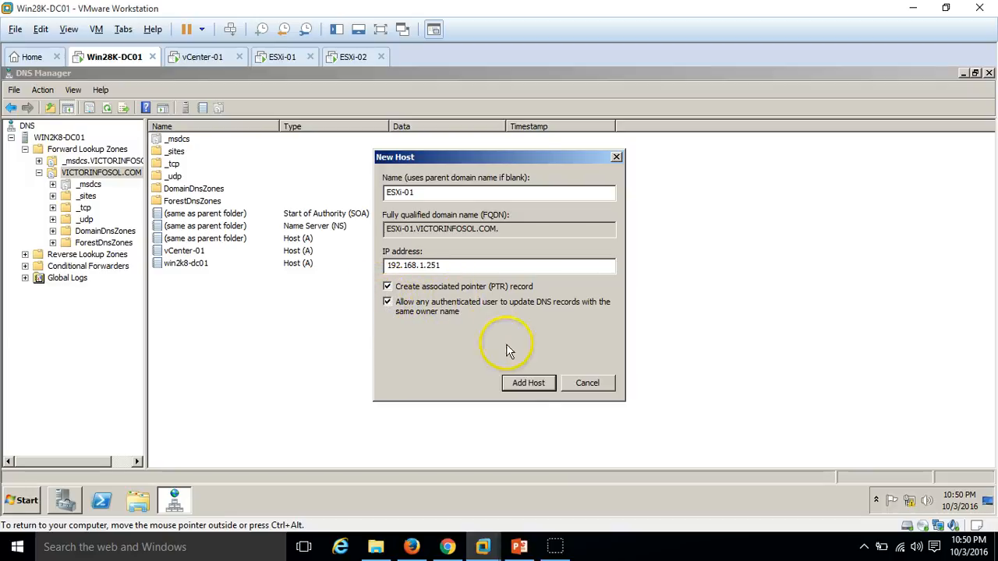
click(531, 386)
click(616, 328)
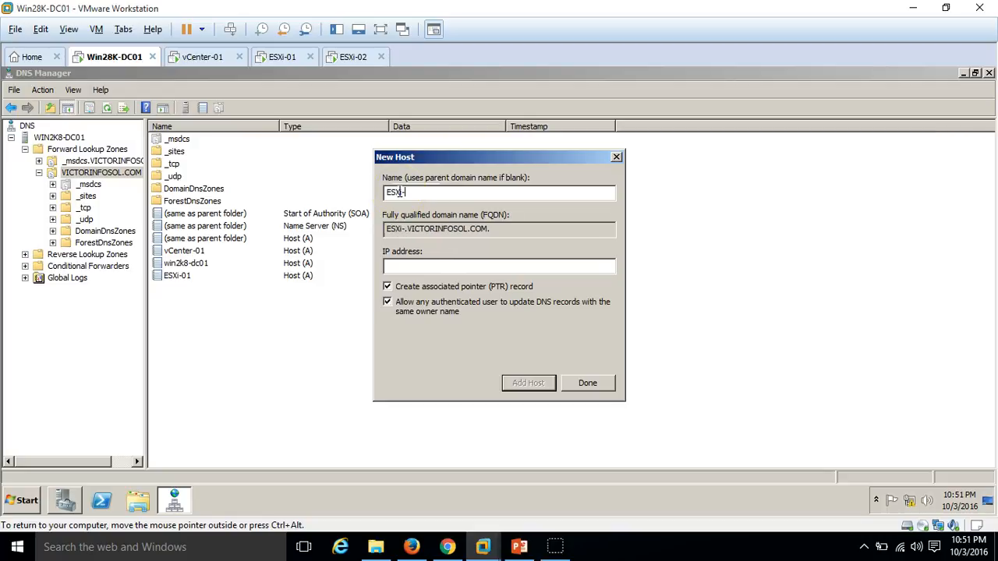
Add a host record for ESXi-02 at 192.168.1.252 with the same options, and finish adding hosts
text(ESXi-02)
click(415, 268)
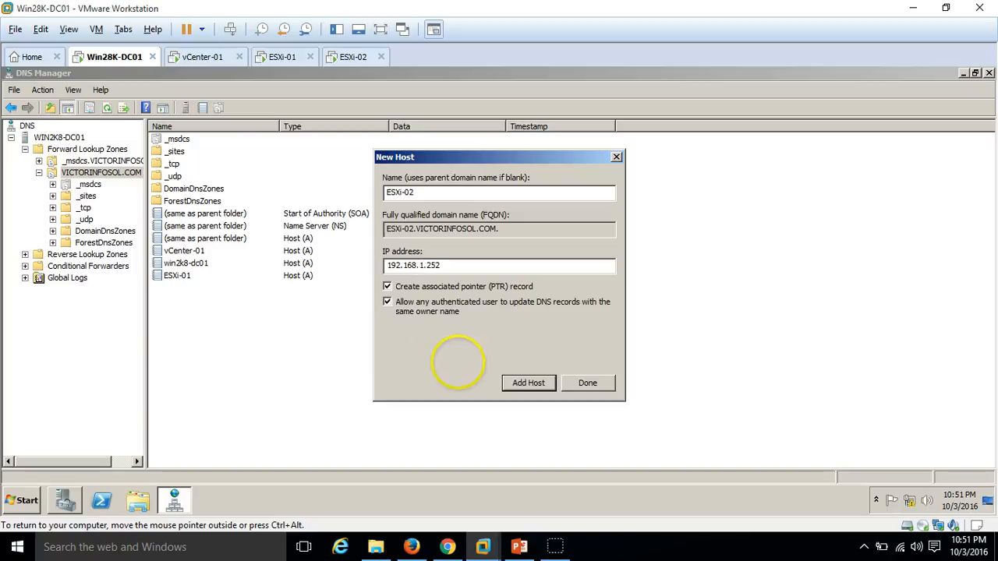
click(528, 383)
key(Return)
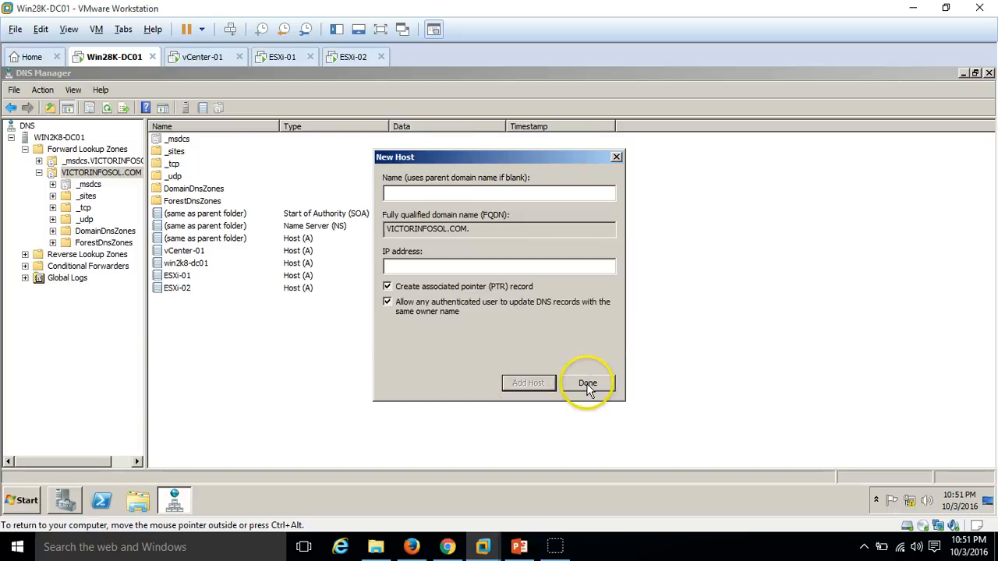
click(587, 382)
click(171, 497)
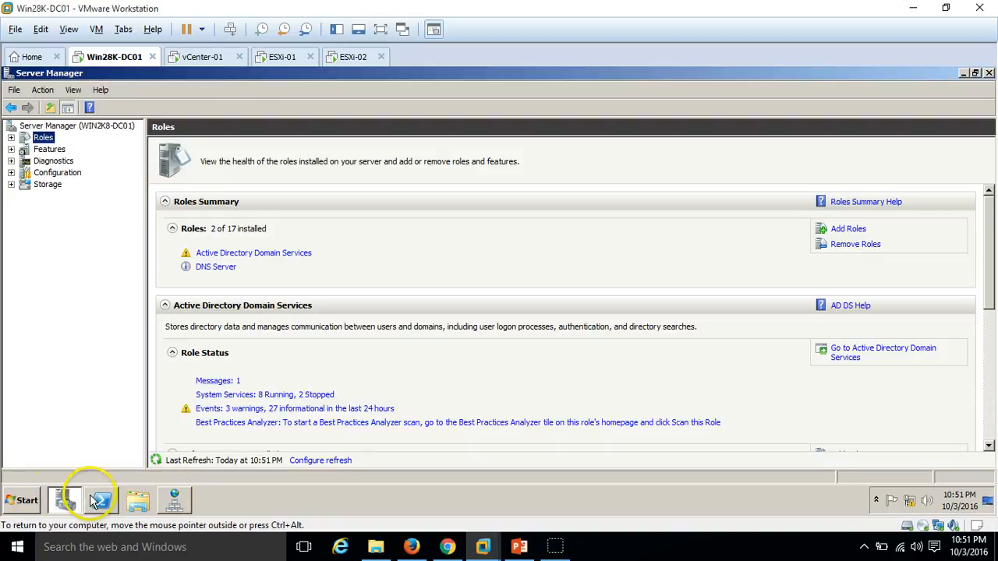
Open Command Prompt on the domain controller and ping esxi-01 by name
click(26, 500)
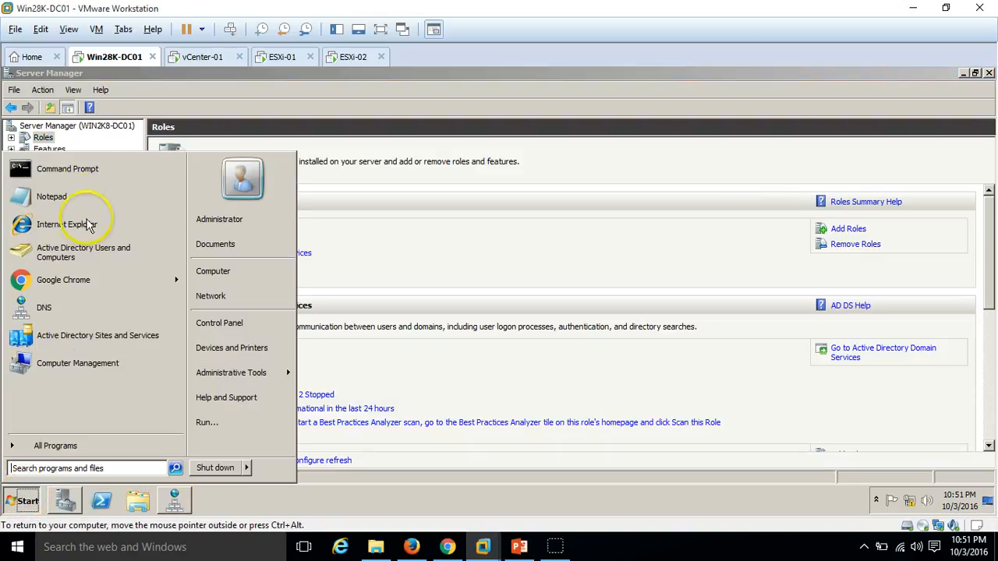
click(98, 169)
text(p)
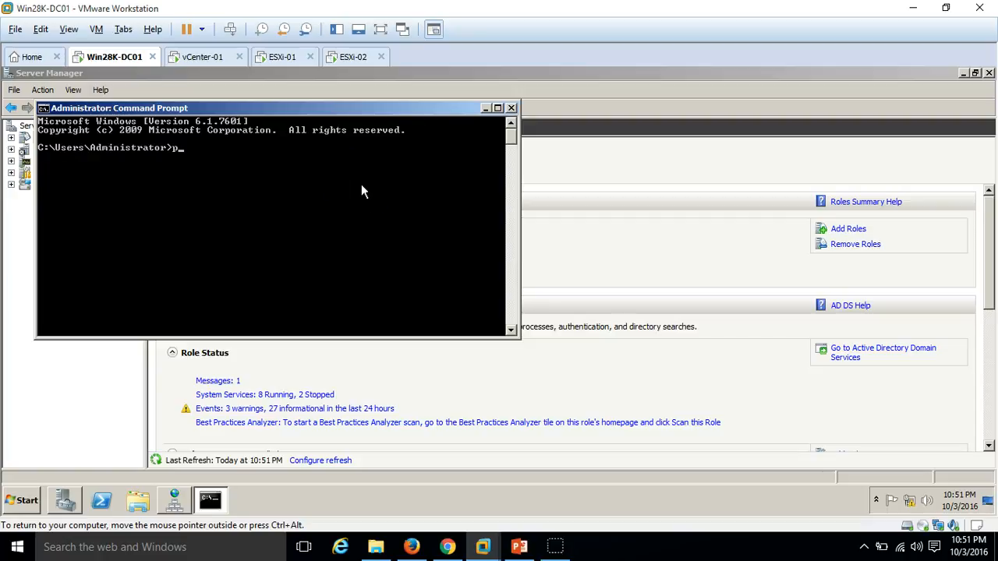
text(ing esxi-01)
key(Return)
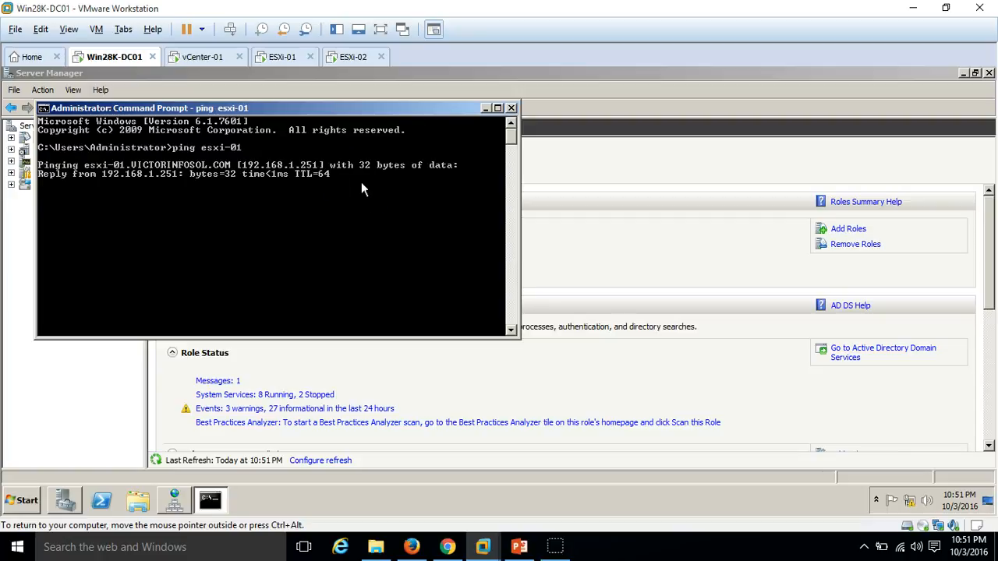
Ping esxi-02 by name from the Command Prompt
click(167, 174)
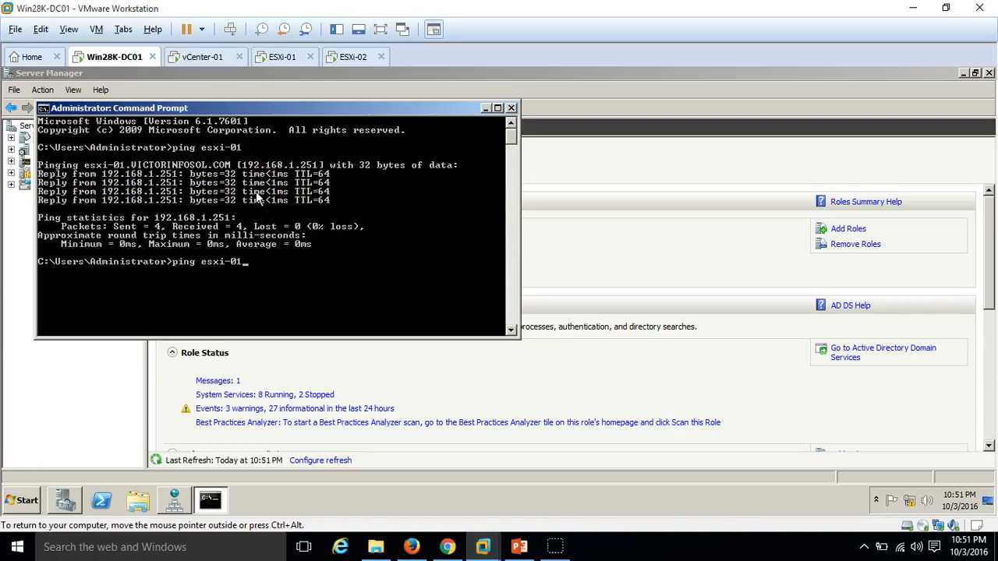
text(2)
key(Return)
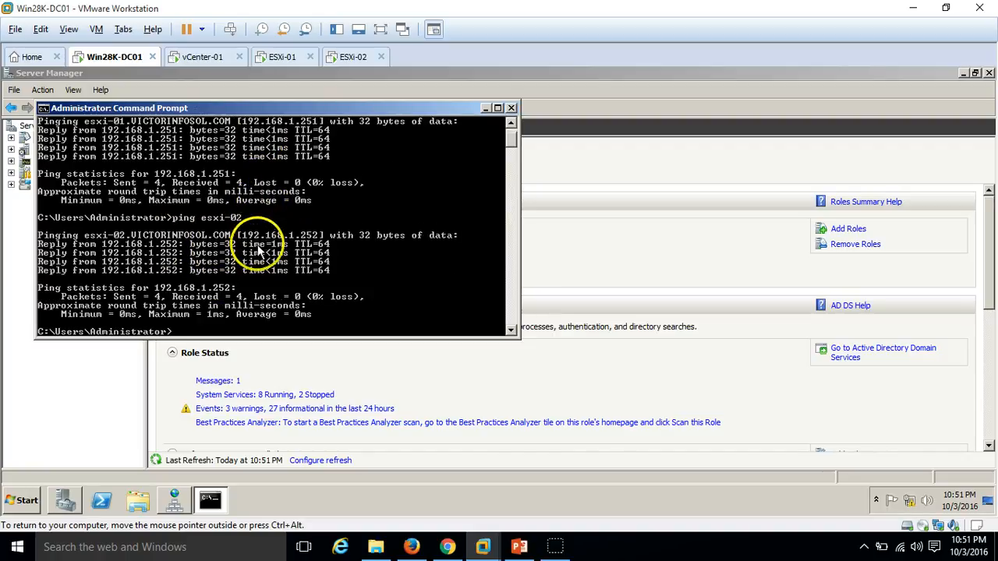
Switch to vCenter-01, start adding host esxi-01 to the INDIA datacenter as root with the account password, and trust its certificate
click(207, 57)
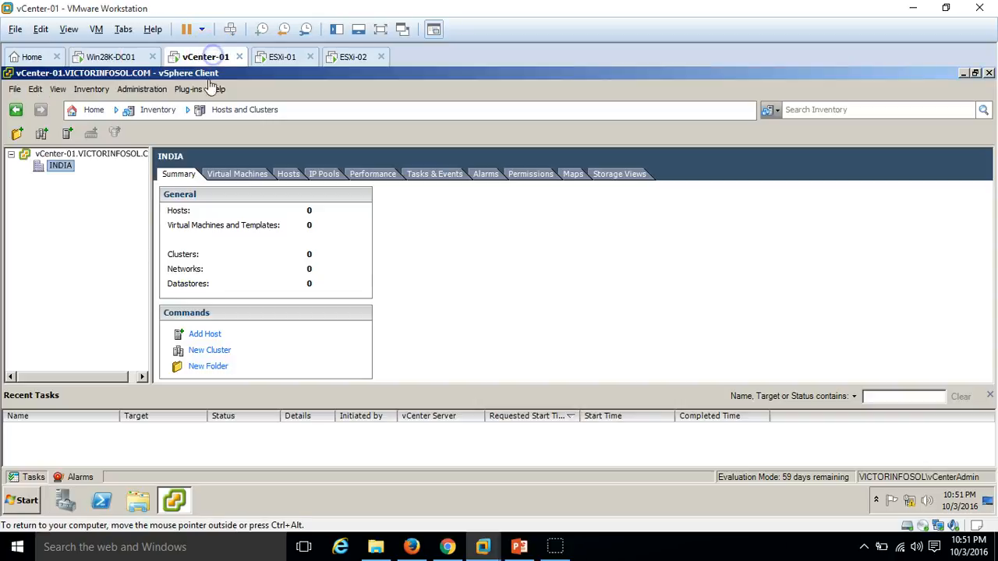
right_click(60, 169)
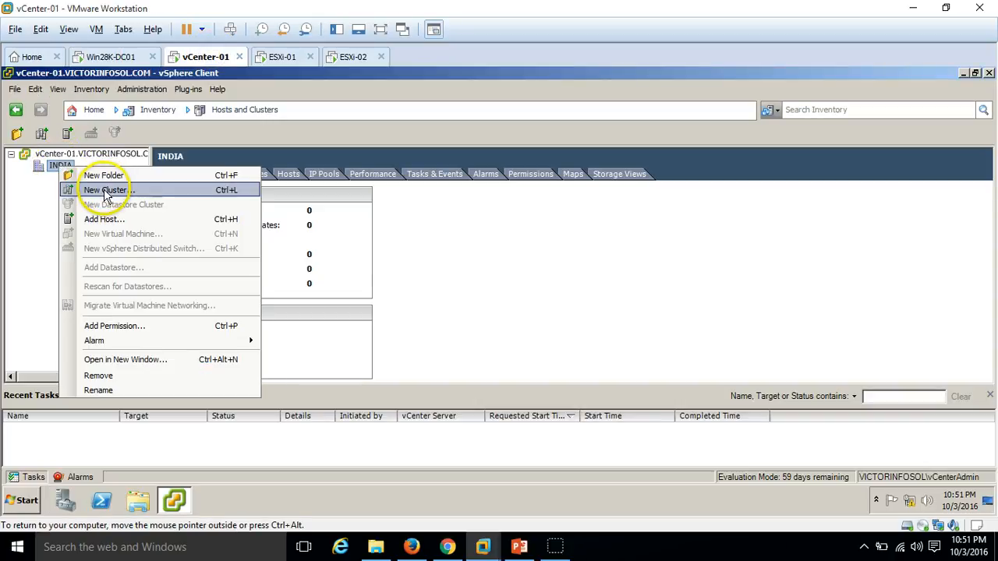
click(106, 221)
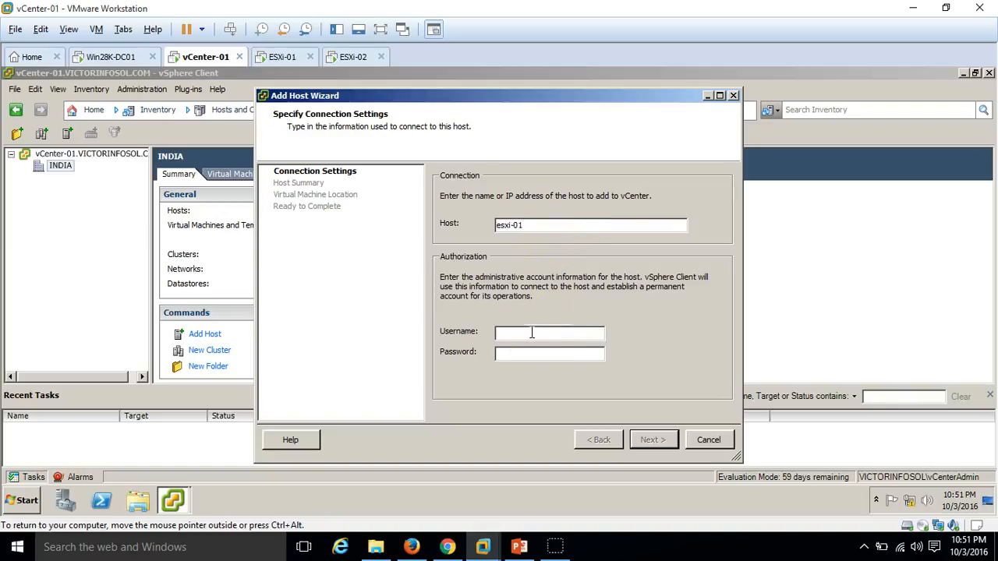
click(552, 353)
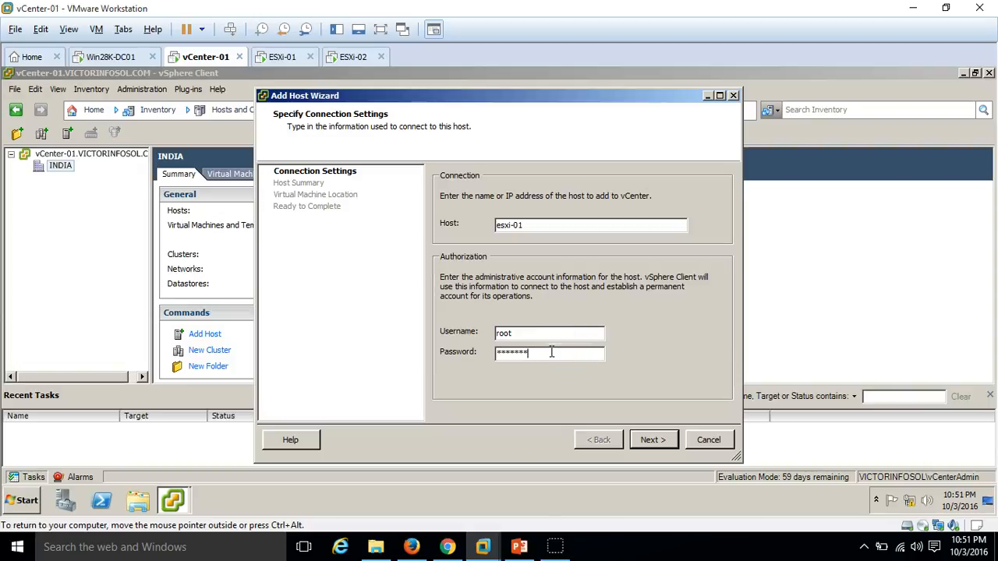
drag(539, 229, 494, 223)
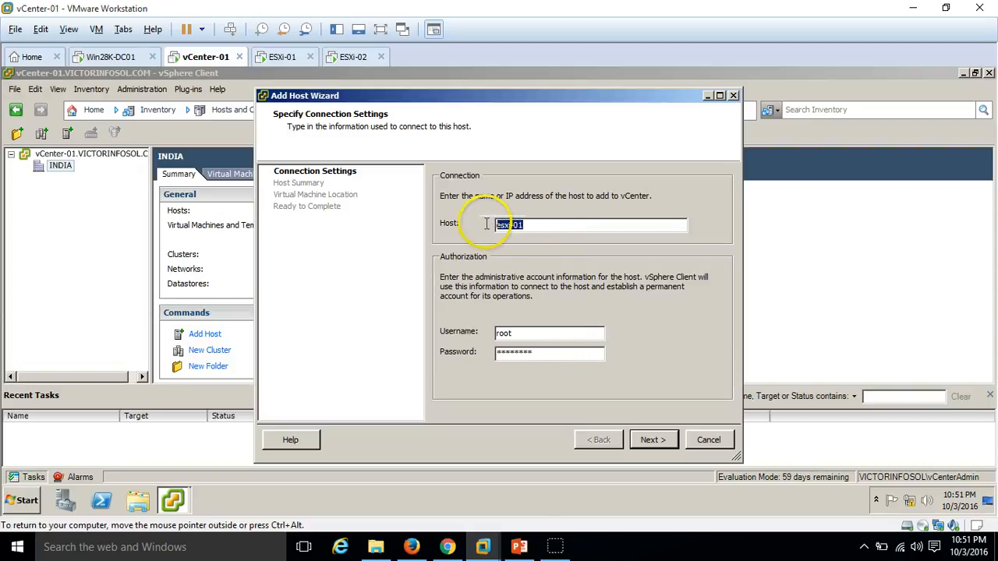
click(653, 441)
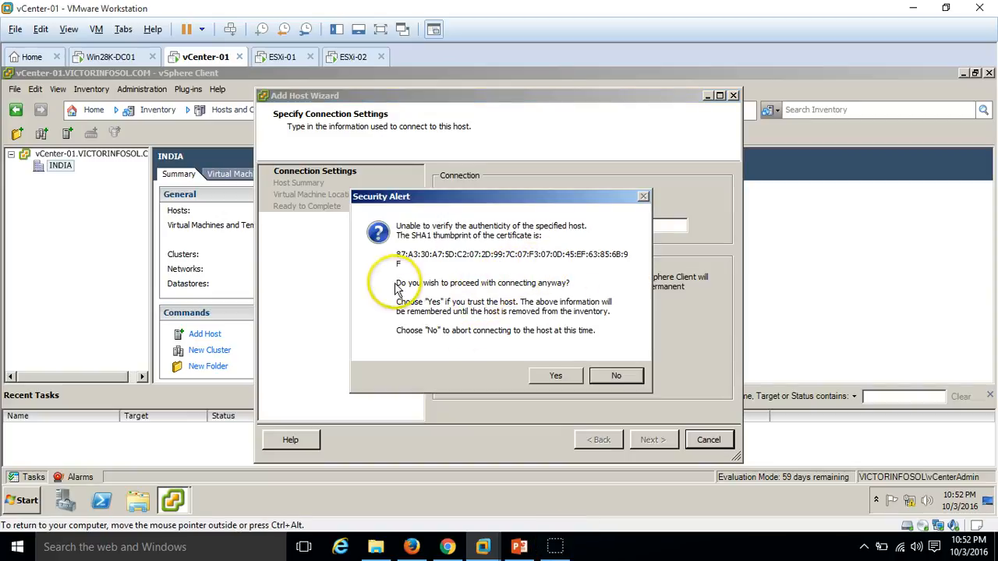
click(553, 376)
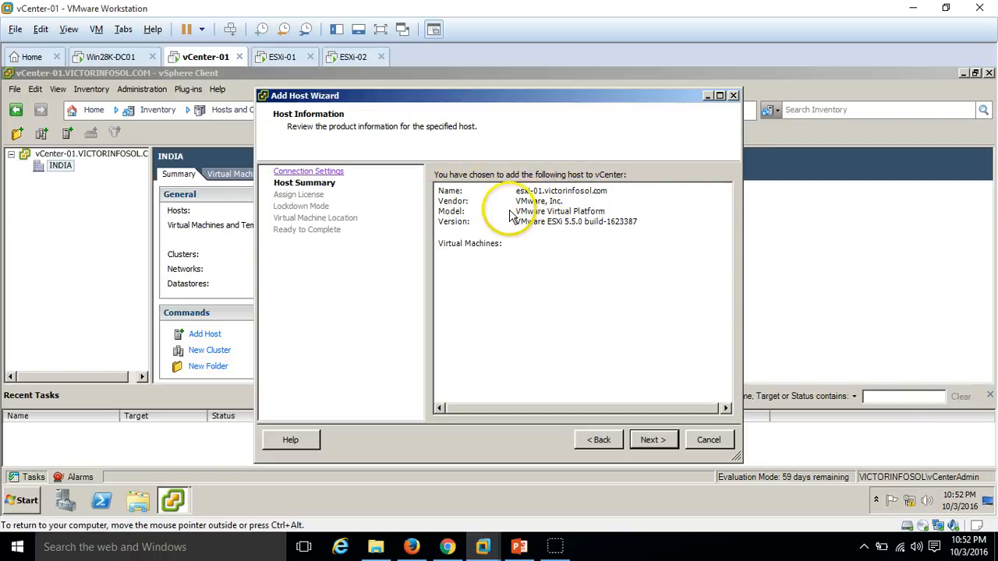
Check the ESXi-01 and ESXi-02 console screens for their version and address details, and return to vCenter-01
click(284, 55)
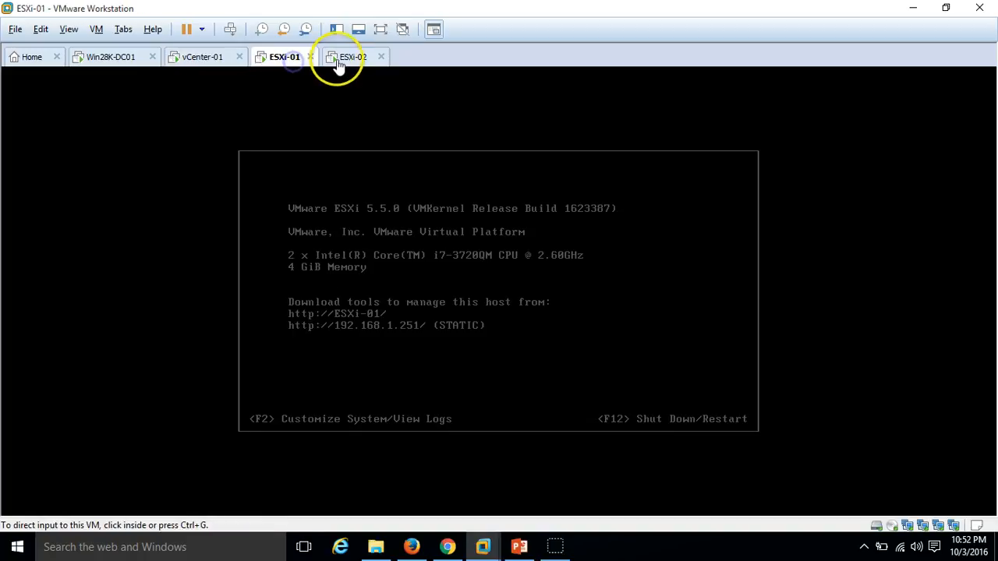
click(343, 57)
click(287, 55)
click(199, 55)
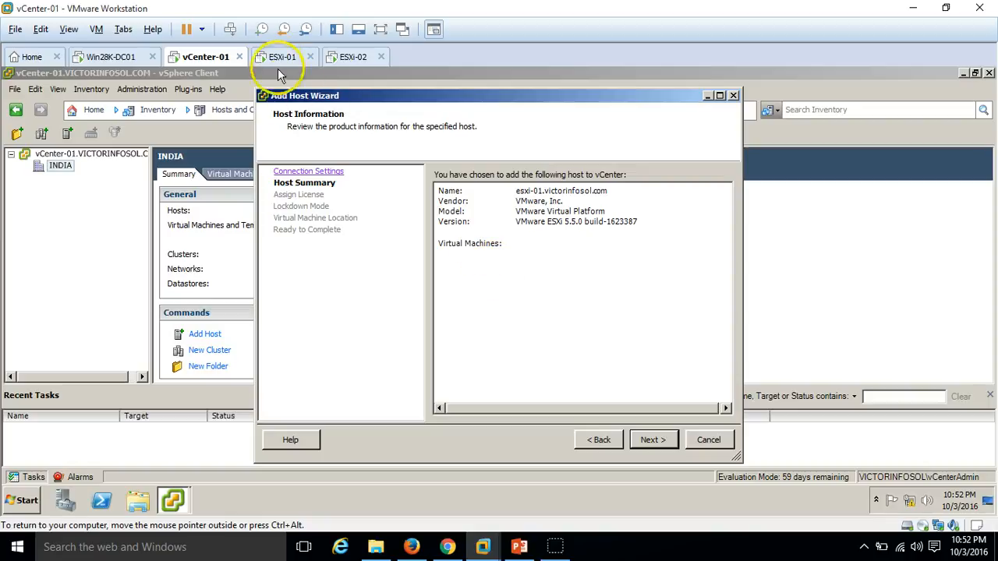
Keep esxi-01 in Evaluation Mode without a license key, leave Lockdown Mode off, and choose INDIA as its virtual machine location
click(653, 442)
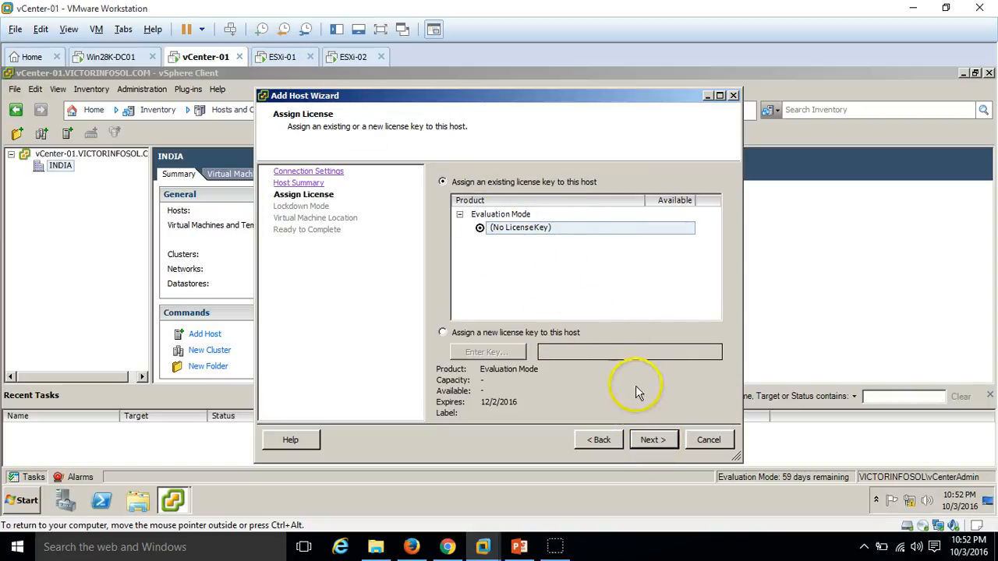
click(650, 441)
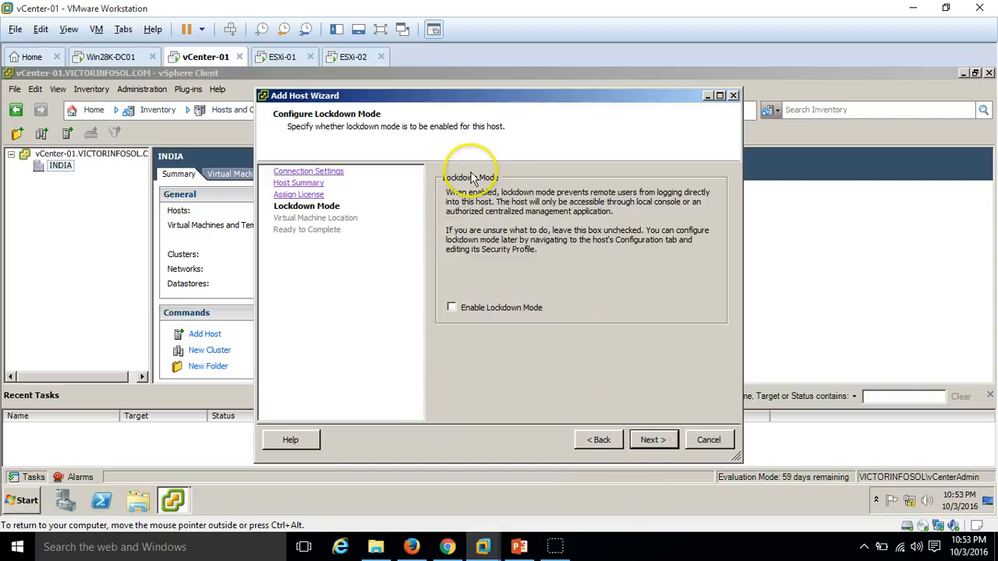
click(652, 441)
click(592, 439)
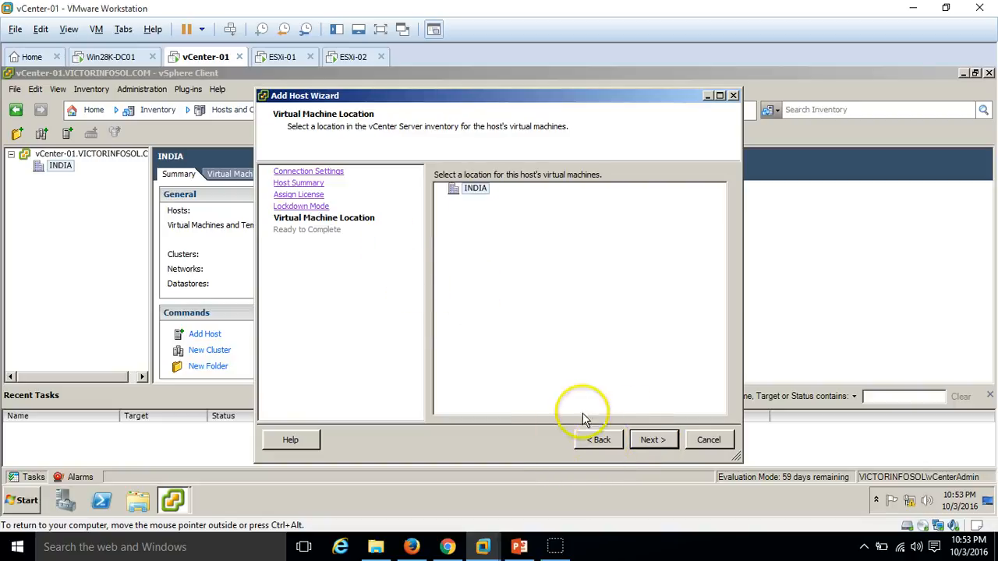
click(651, 440)
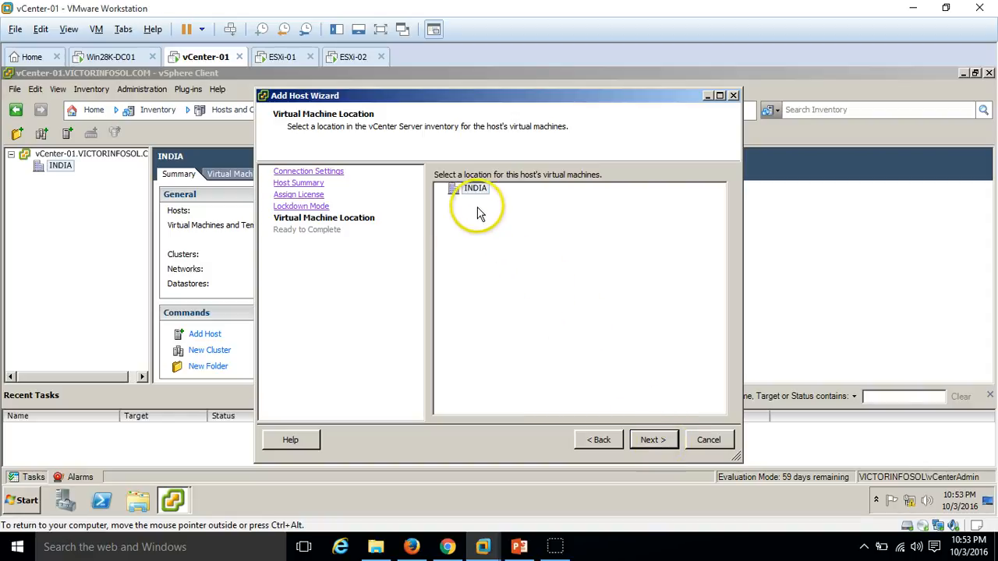
click(473, 191)
click(652, 440)
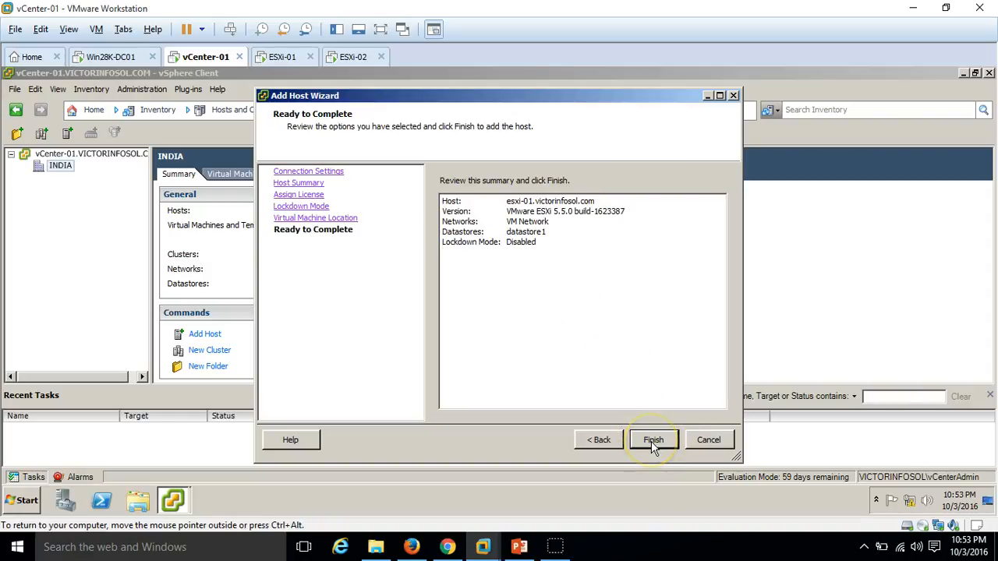
Review the host, version, network, datastore and lockdown entries in the esxi-01 summary, and finish adding the host
click(503, 242)
click(524, 231)
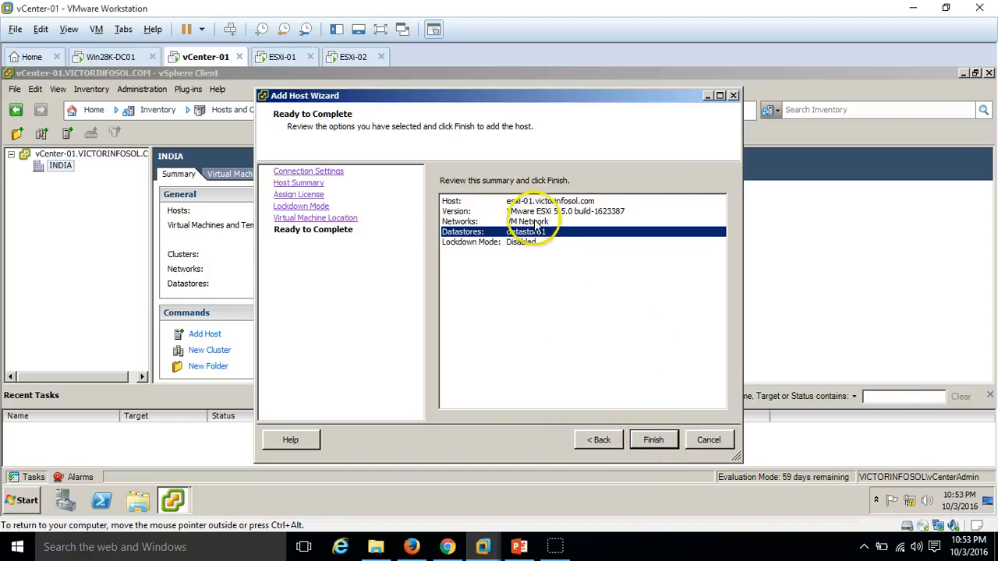
click(516, 212)
click(503, 201)
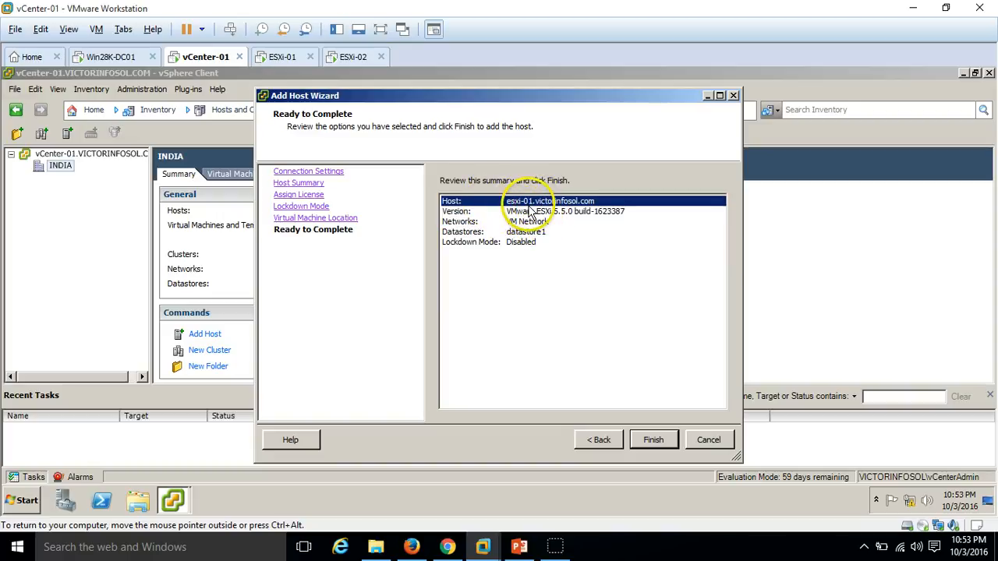
click(513, 211)
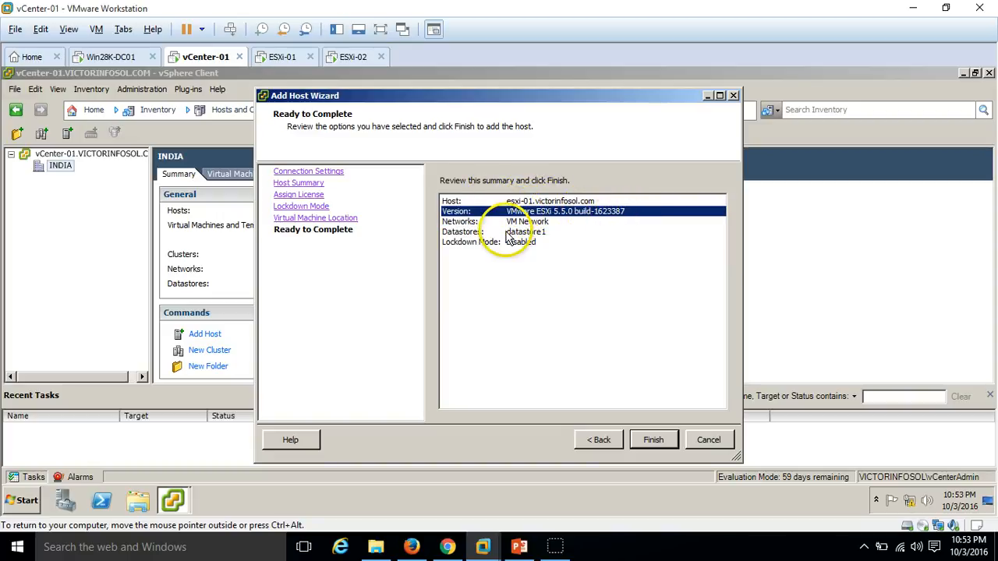
click(546, 222)
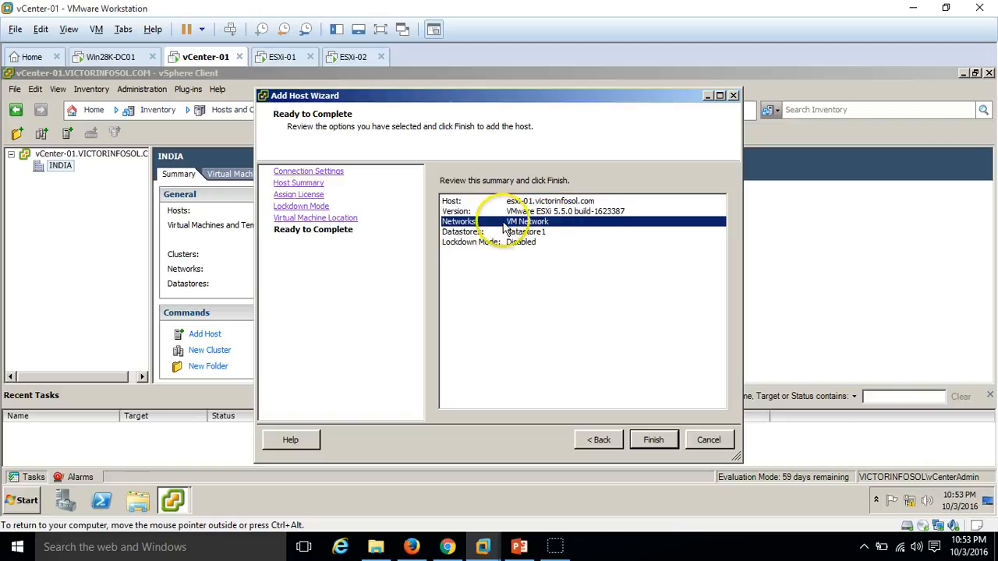
click(536, 232)
click(522, 244)
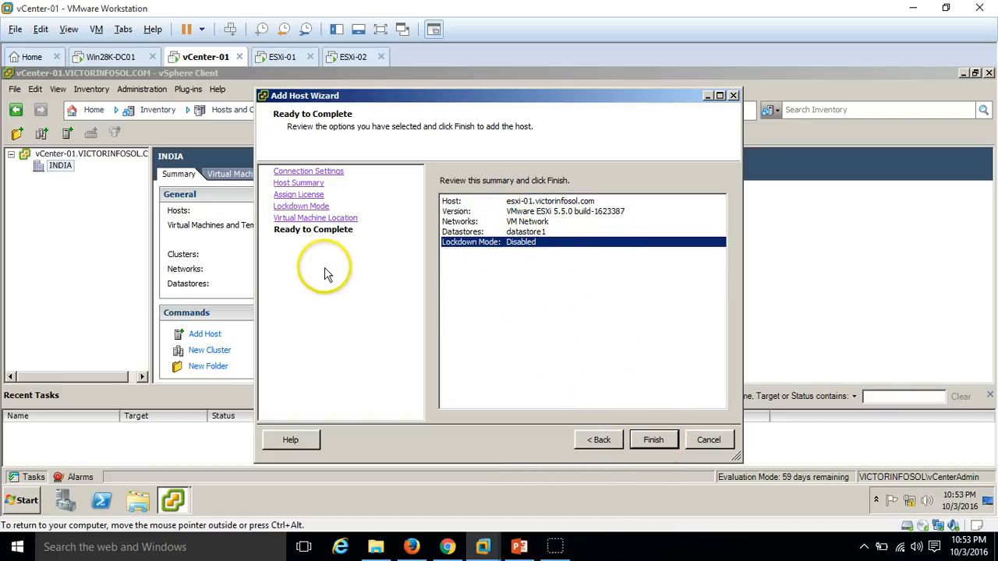
click(655, 441)
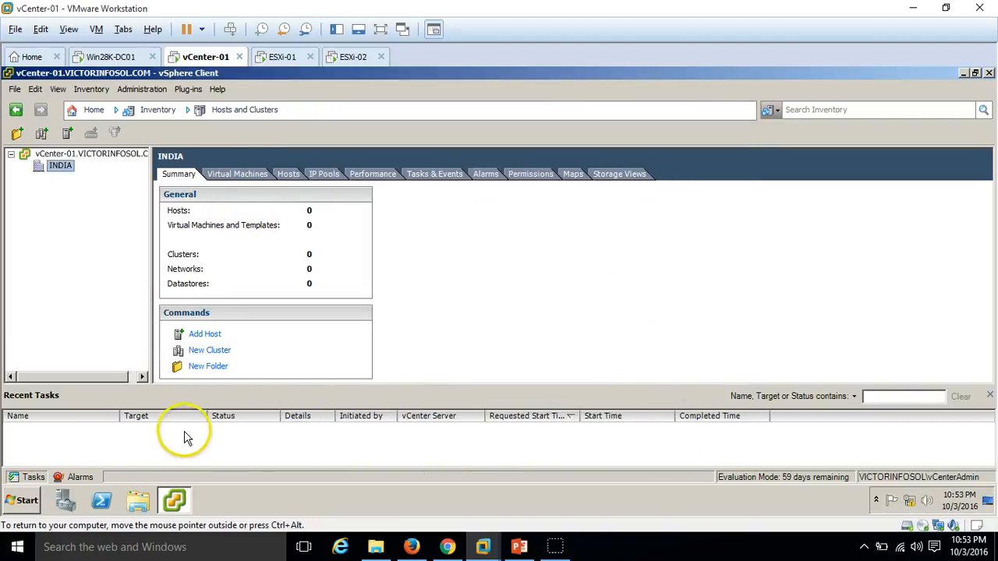
Fit the Initiated by, vCenter Server and Start Time columns of the recent tasks list to their contents
click(88, 433)
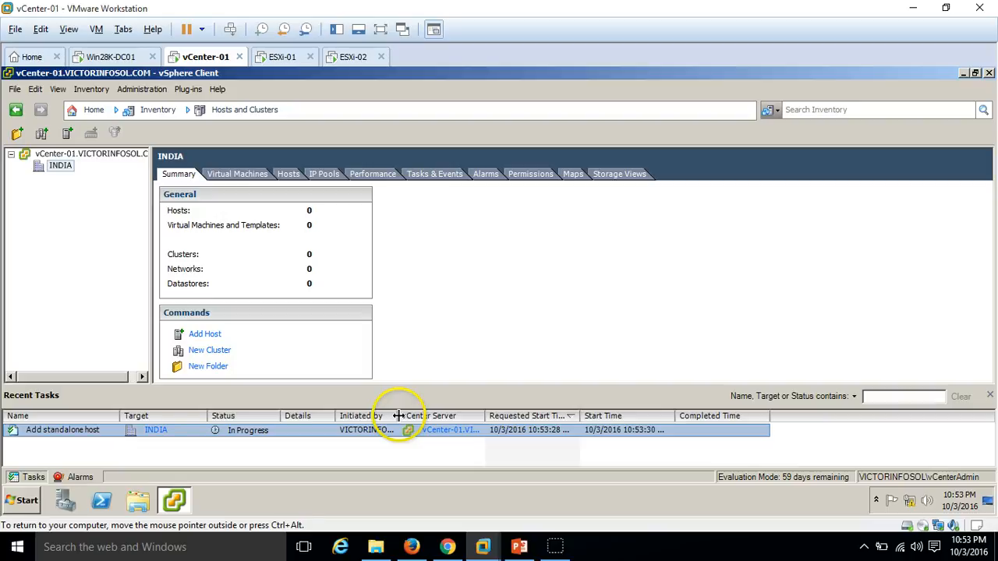
double_click(335, 416)
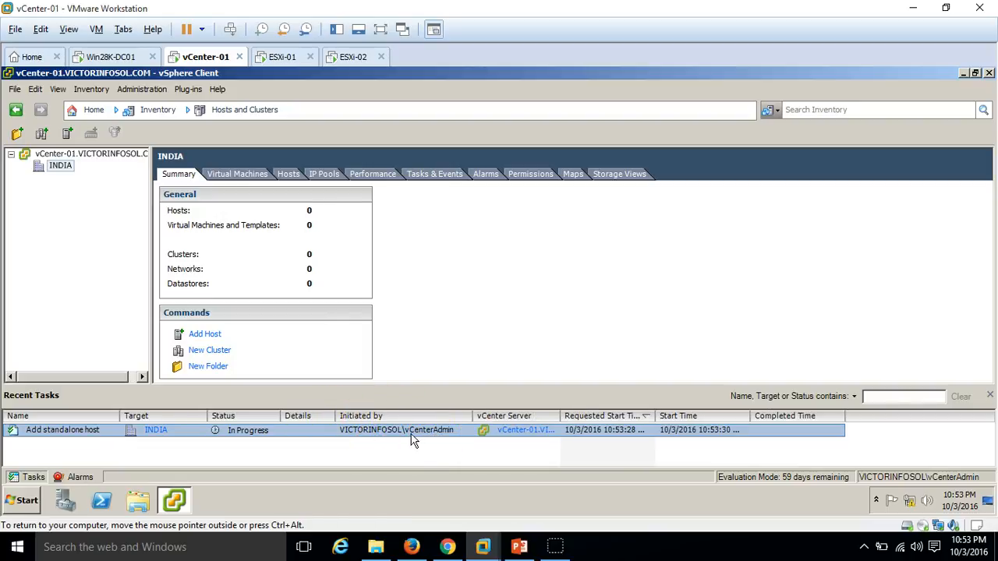
double_click(561, 417)
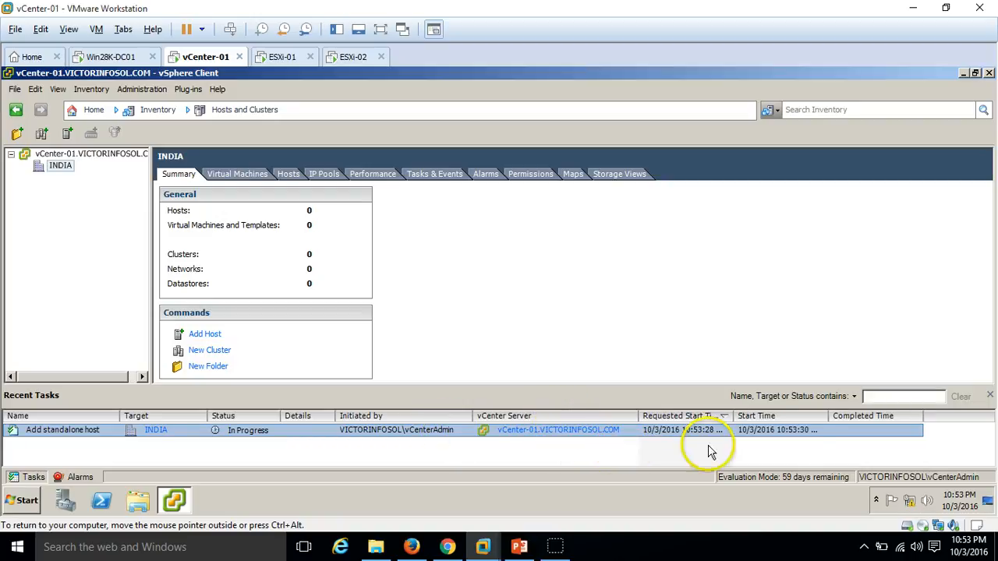
click(831, 431)
double_click(828, 416)
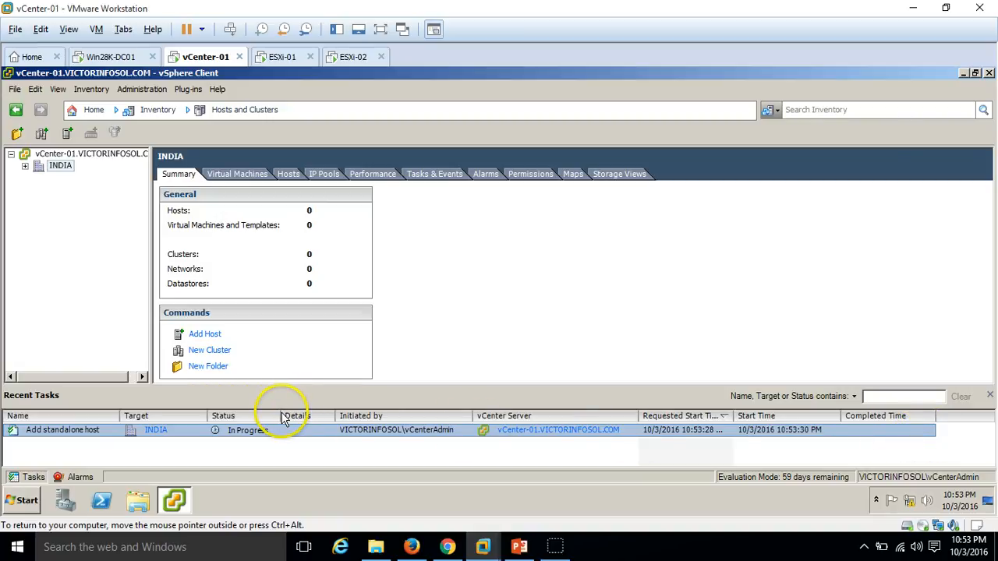
Expand the INDIA datacenter, view the esxi-01 host in it, and reselect the datacenter without renaming it
click(24, 168)
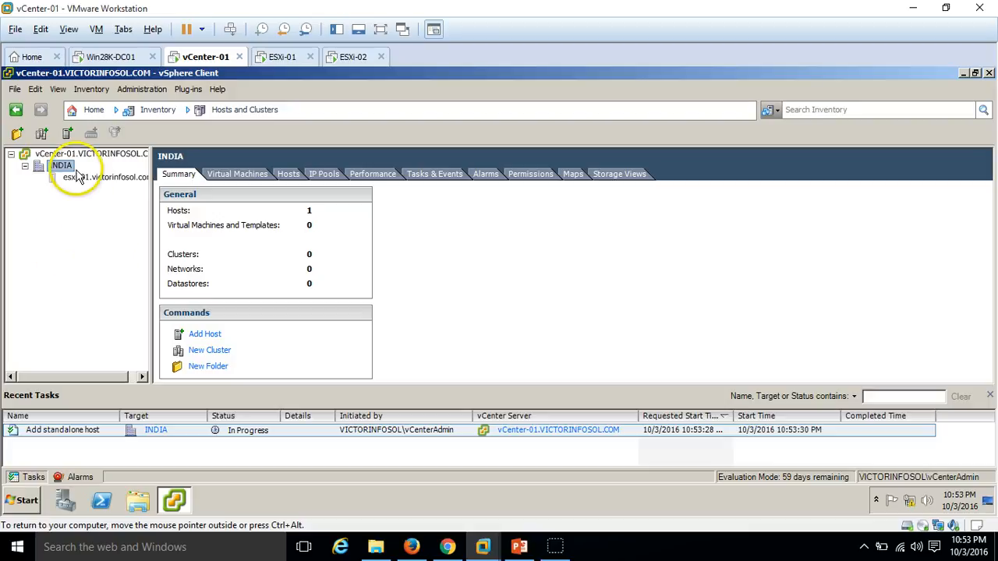
click(78, 178)
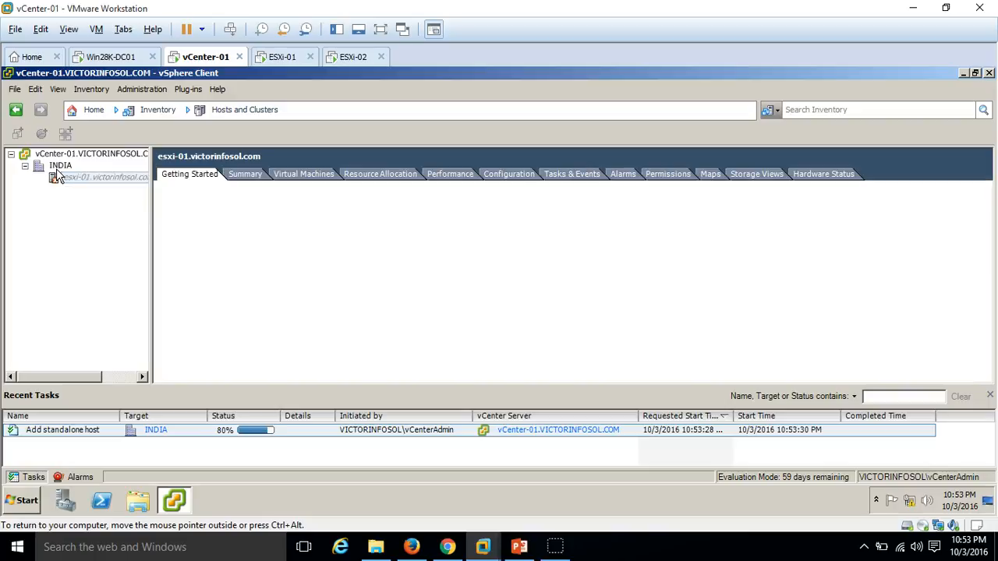
click(58, 168)
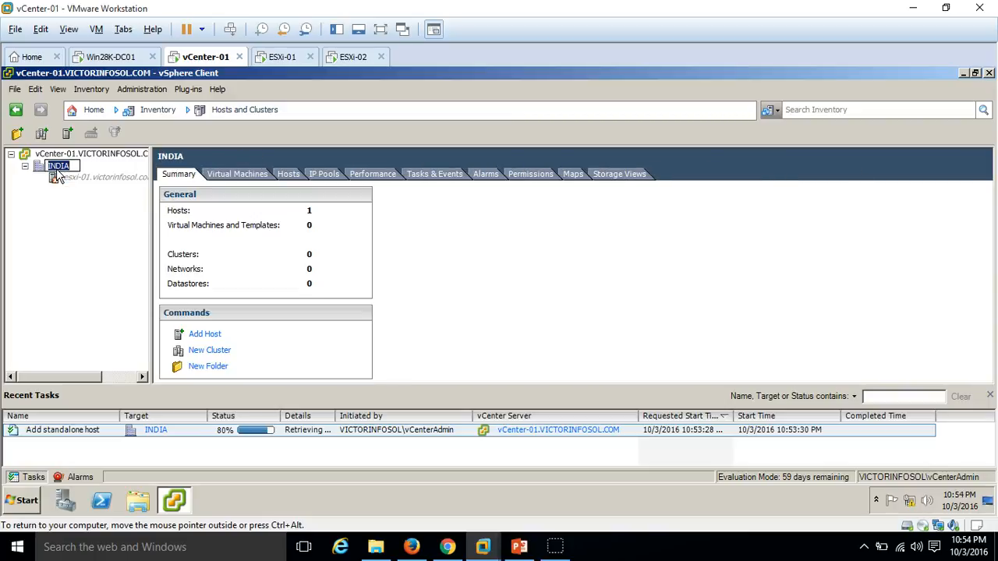
right_click(57, 171)
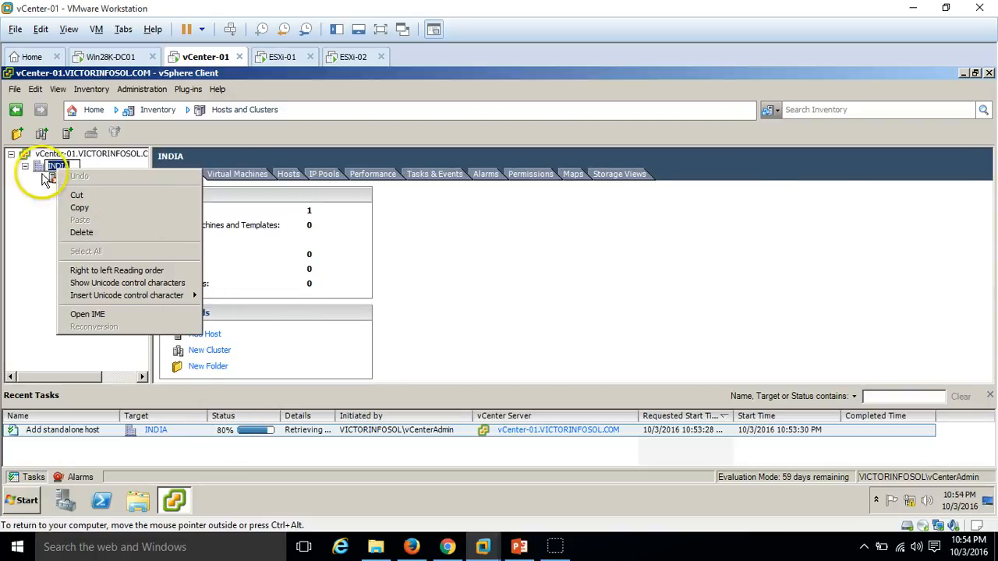
click(26, 195)
Start adding host esxi-02 to the INDIA datacenter as root with the account password, and trust its certificate
right_click(42, 167)
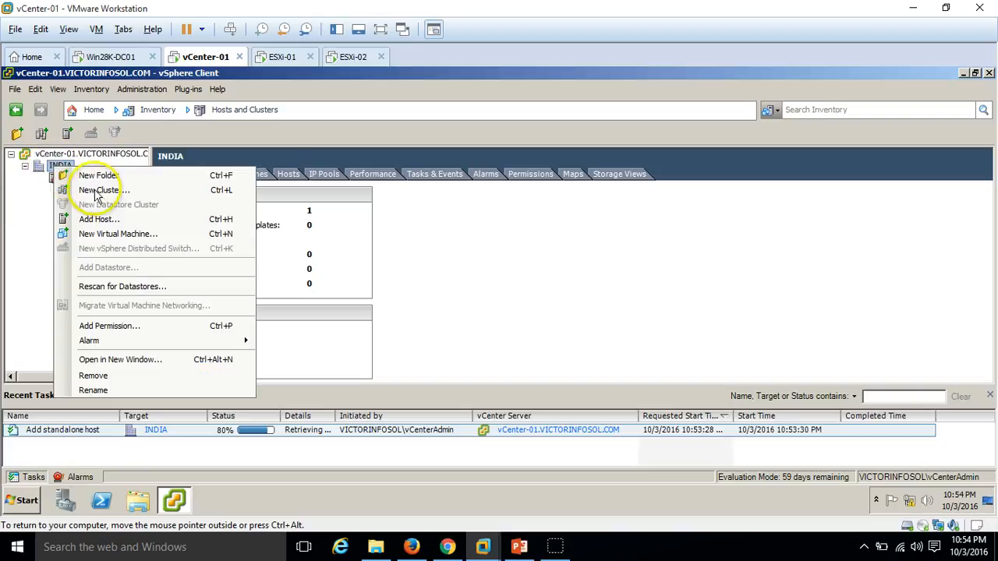
click(101, 219)
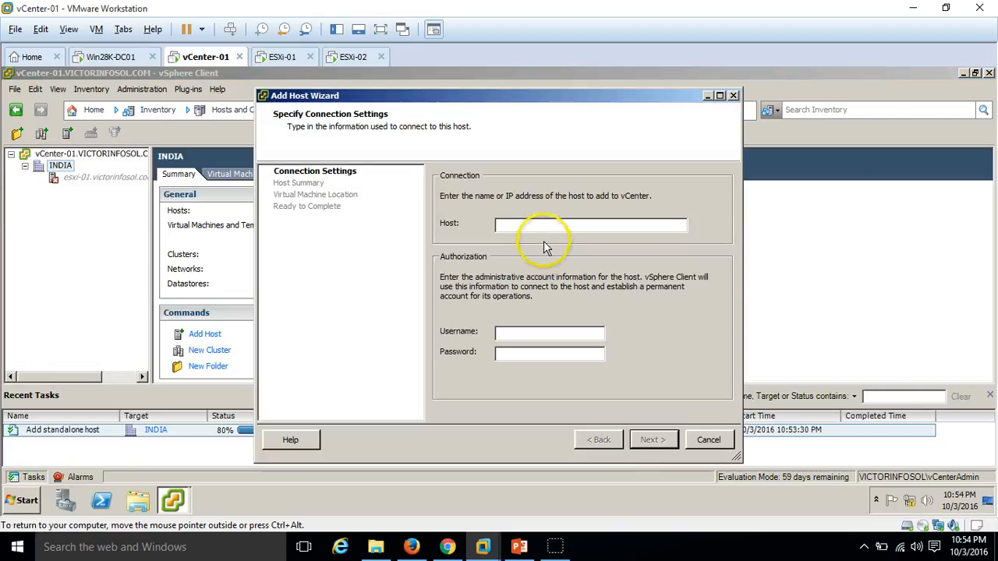
text(esx)
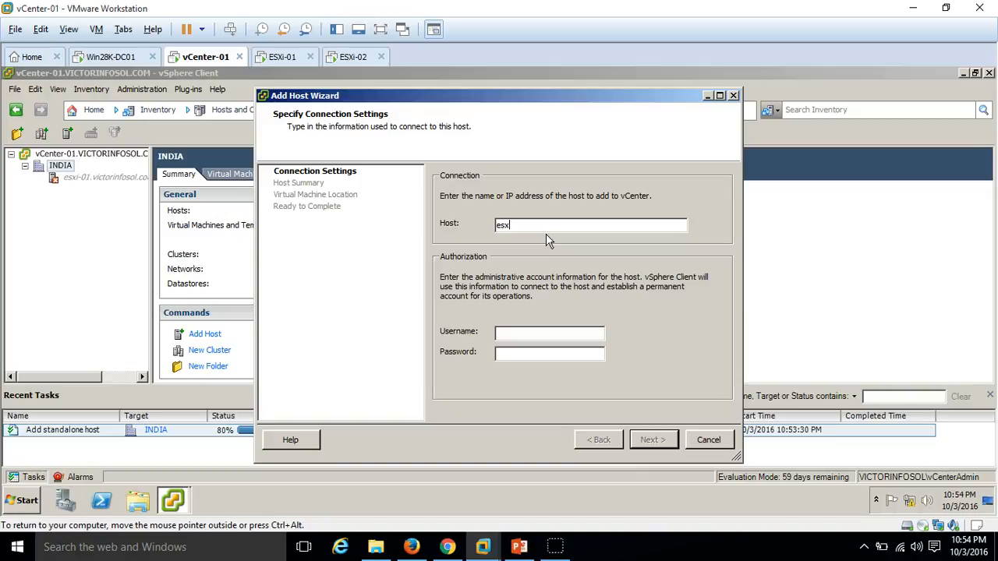
text(i-02)
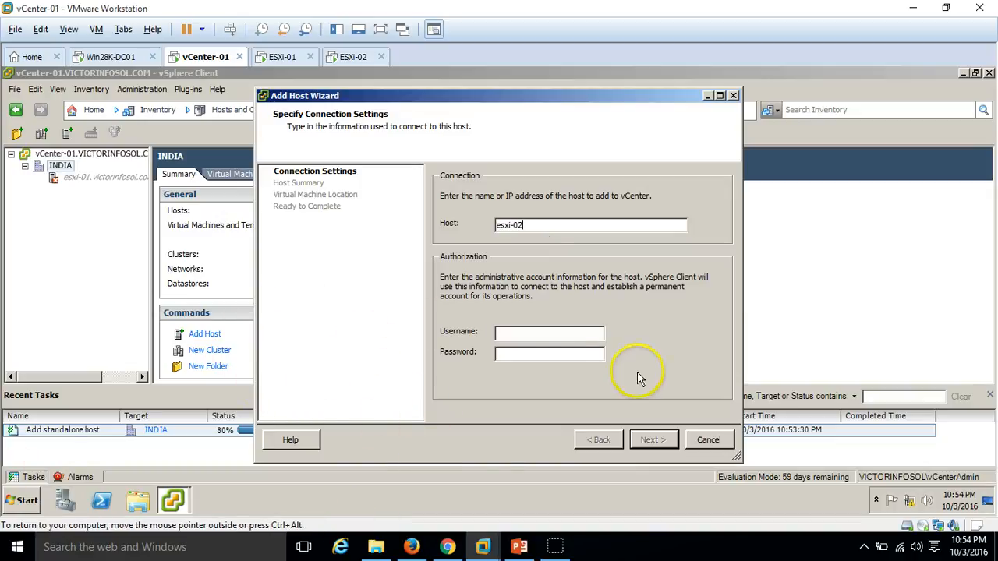
click(524, 333)
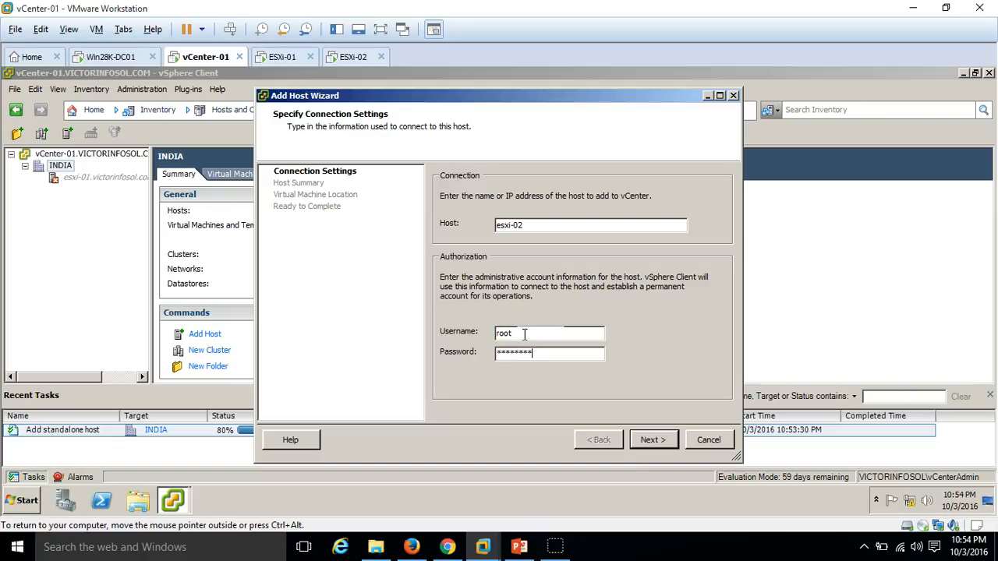
click(650, 450)
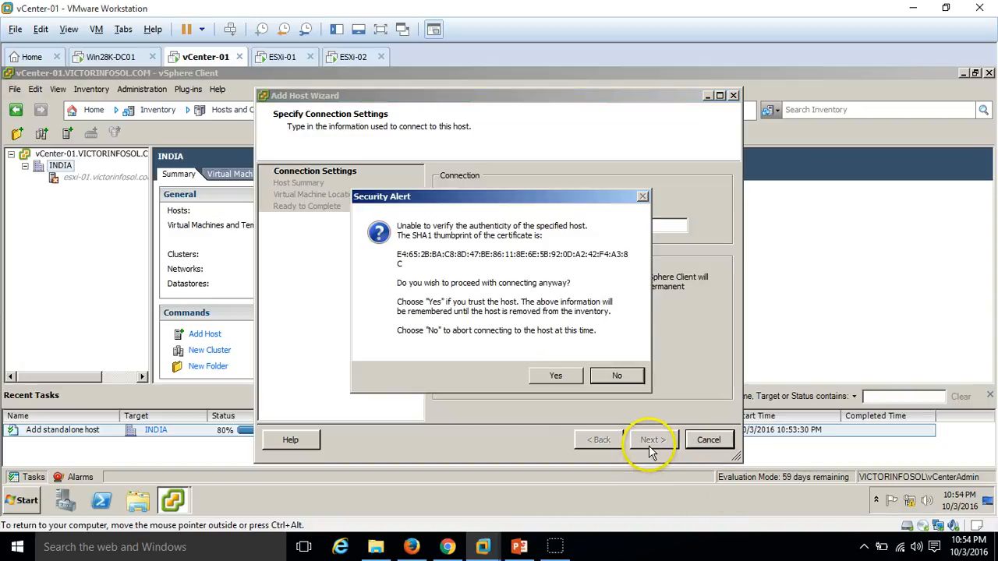
click(556, 376)
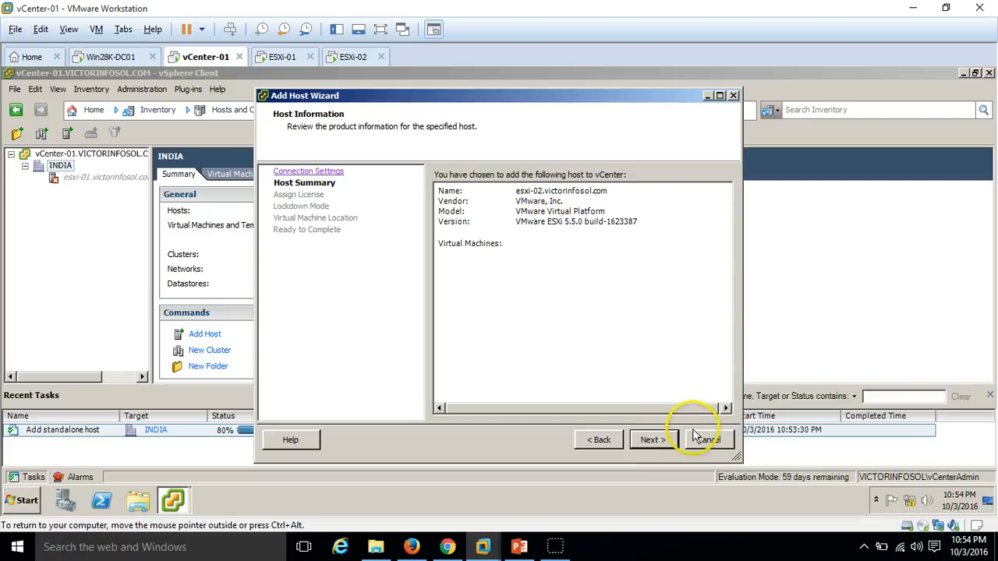
Finish adding esxi-02 to the INDIA datacenter with the evaluation license, lockdown mode disabled and the default virtual machine location
click(651, 440)
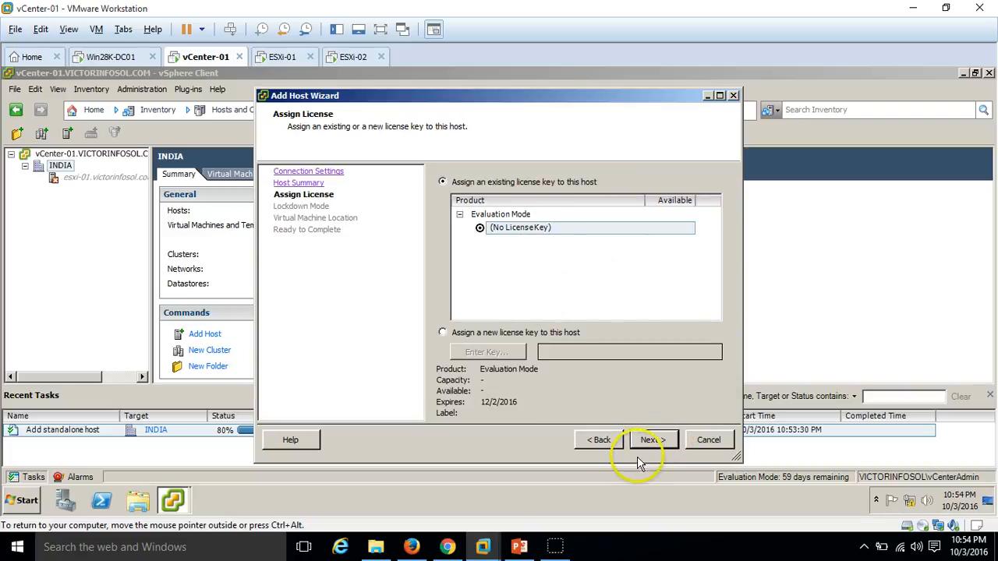
click(653, 441)
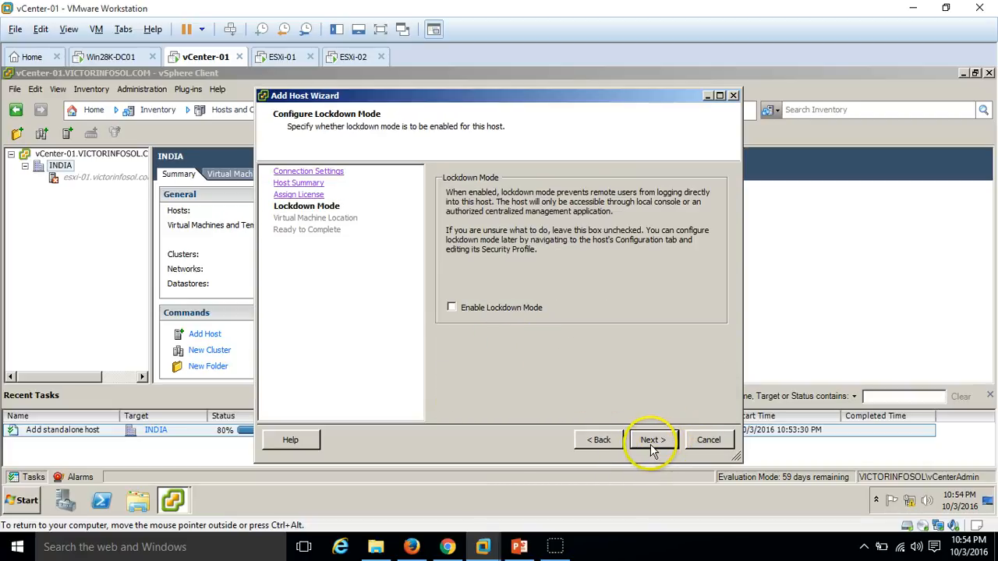
click(651, 442)
click(661, 443)
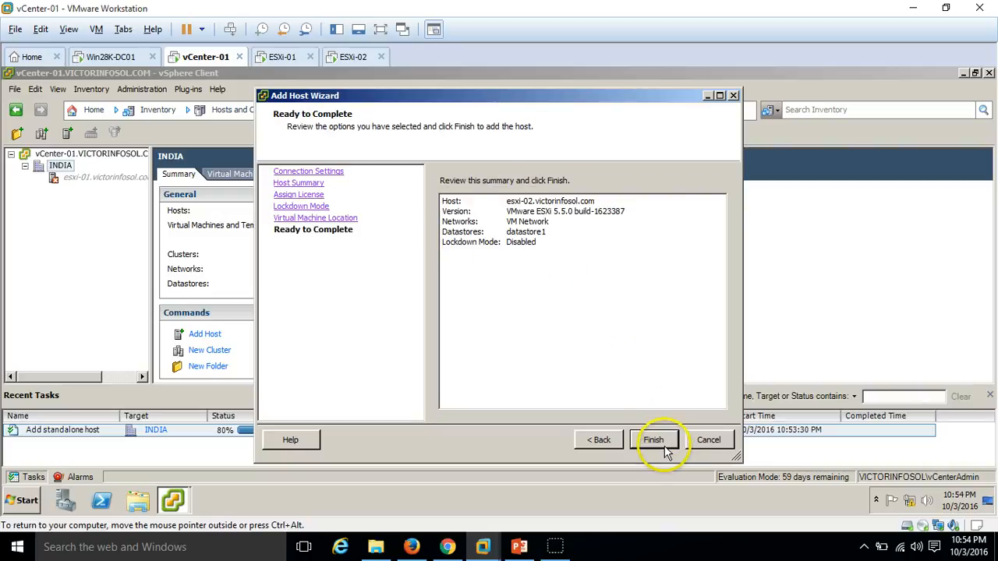
click(664, 451)
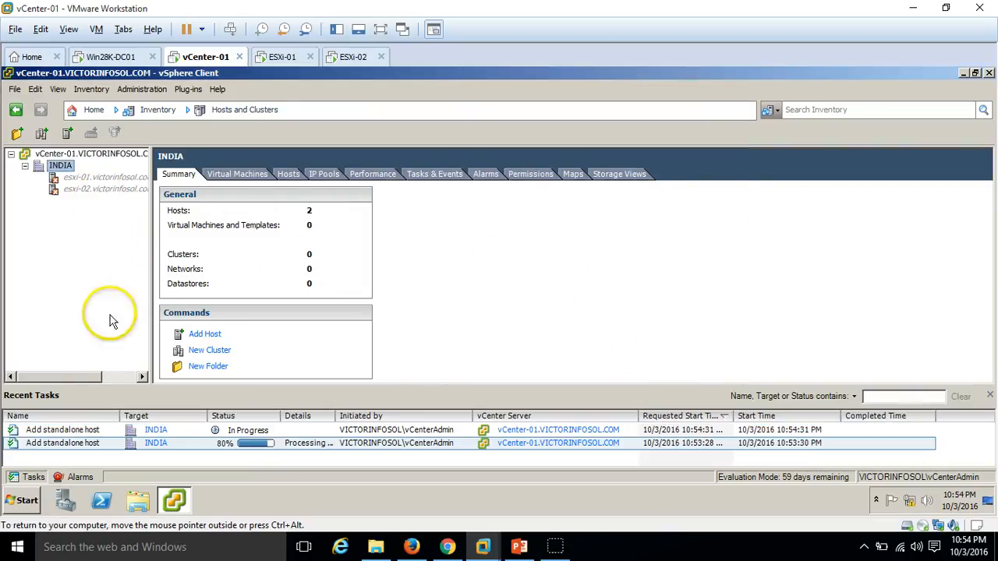
Check the progress of both Add standalone host tasks, and view the esxi-01 and esxi-02 hosts in the INDIA datacenter
click(107, 432)
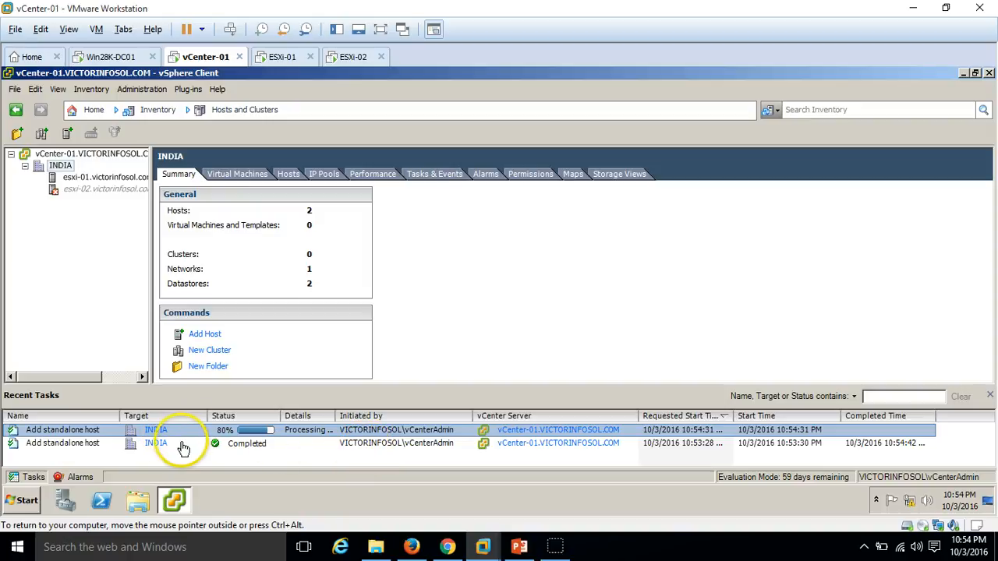
double_click(687, 444)
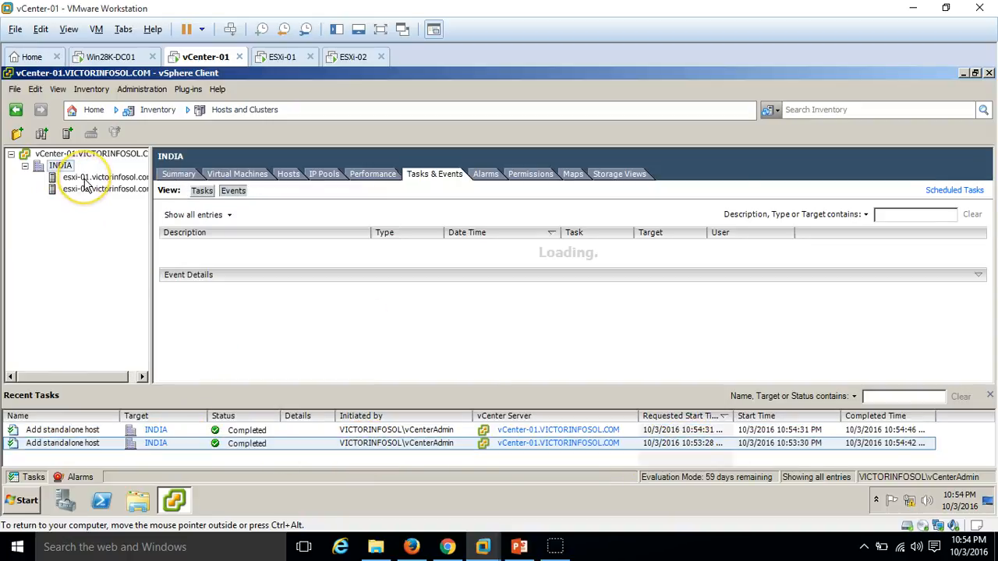
click(88, 180)
click(91, 191)
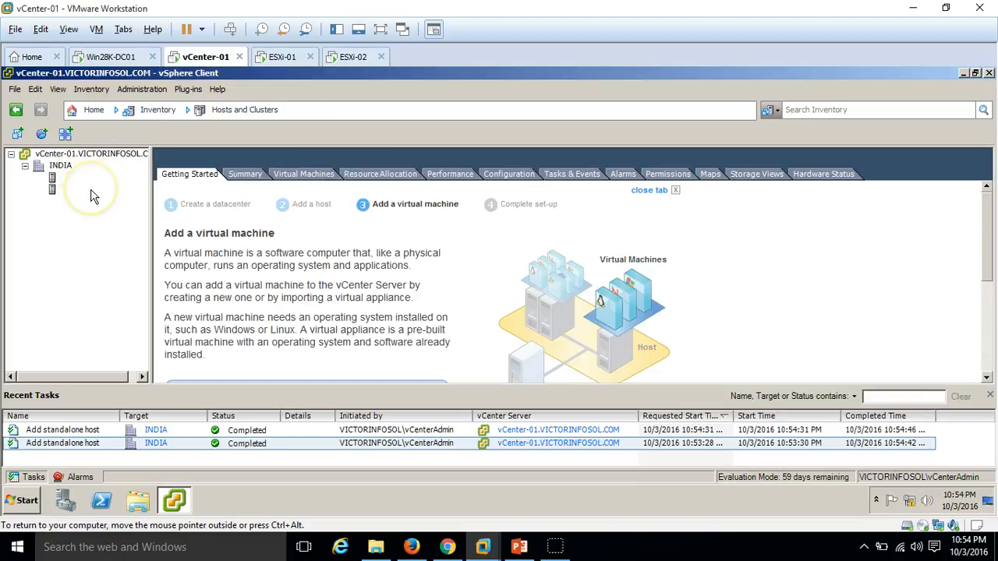
click(97, 178)
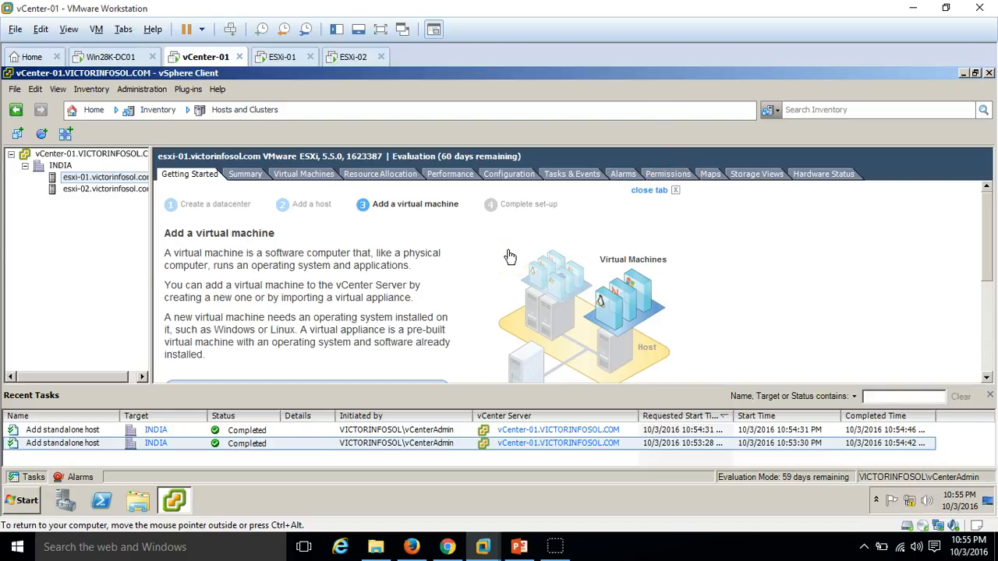
Remove the Getting Started page from the host view, and examine the esxi-01 summary and its VM Network in full screen
click(675, 191)
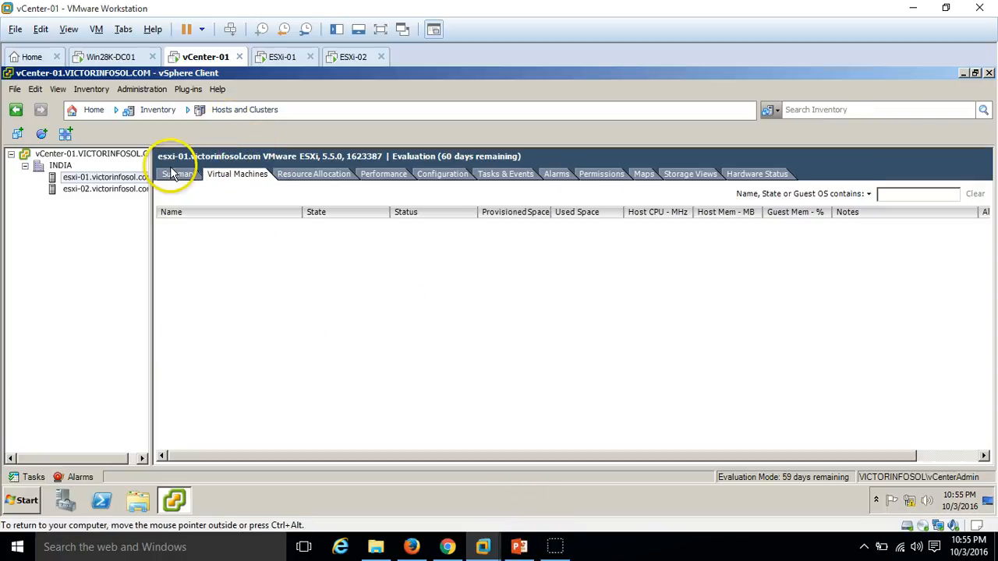
click(177, 174)
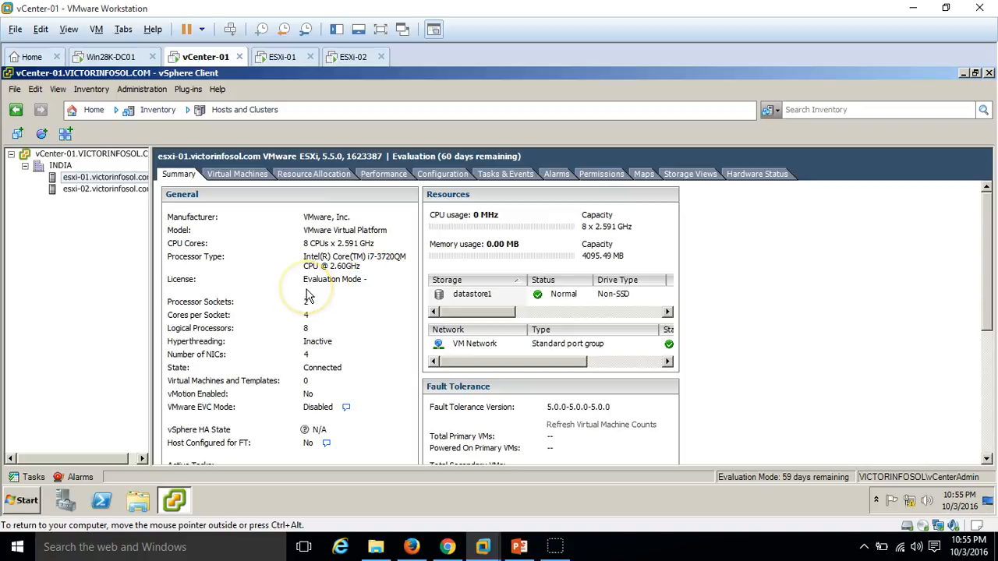
click(380, 29)
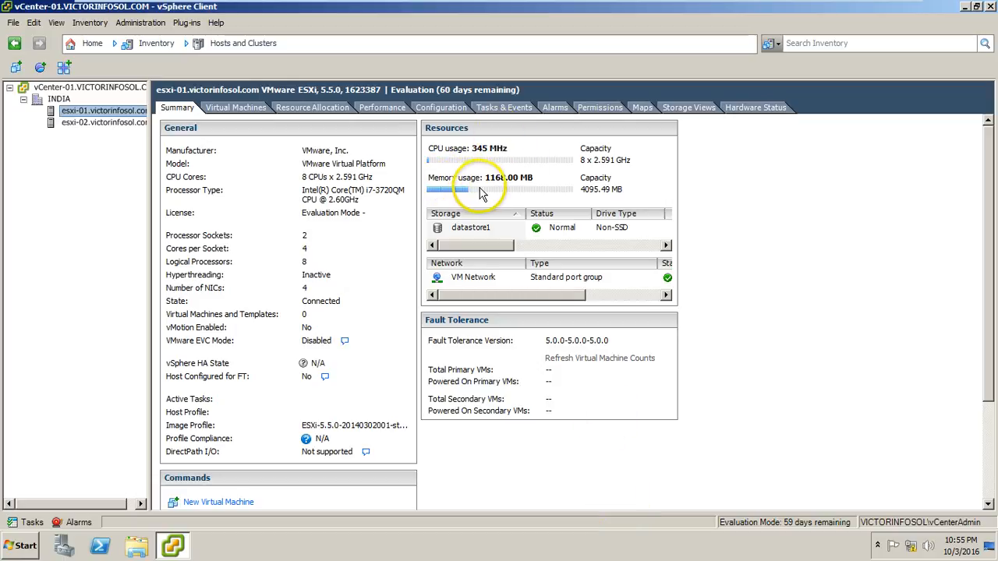
click(472, 279)
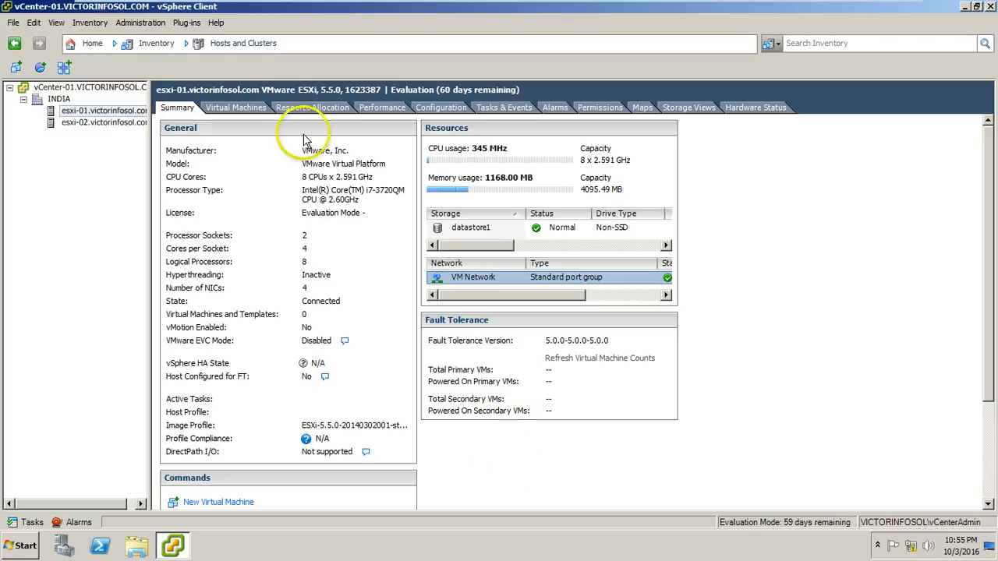
Examine the virtual machine list of esxi-01 and its CPU, memory and storage resource allocation
click(221, 107)
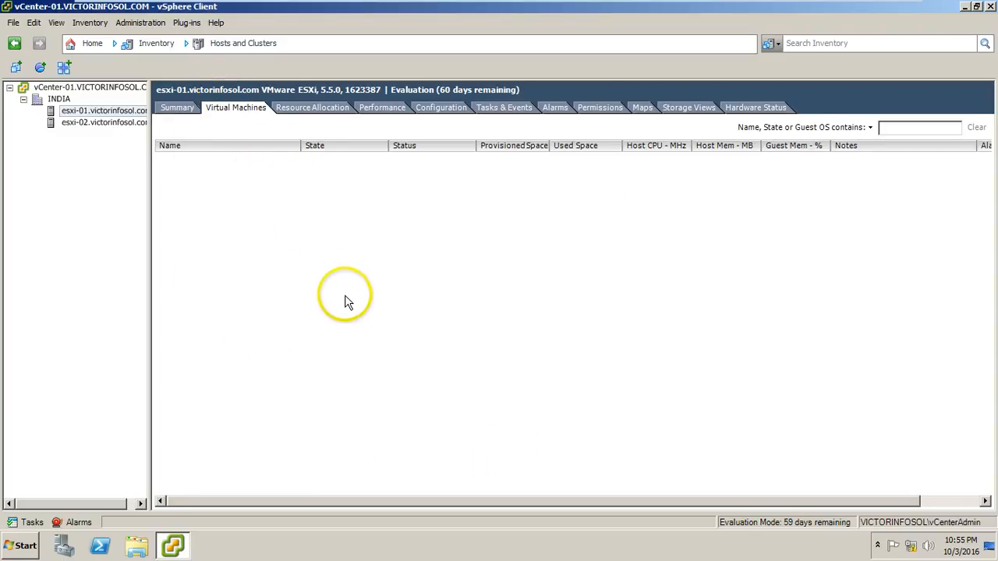
click(319, 109)
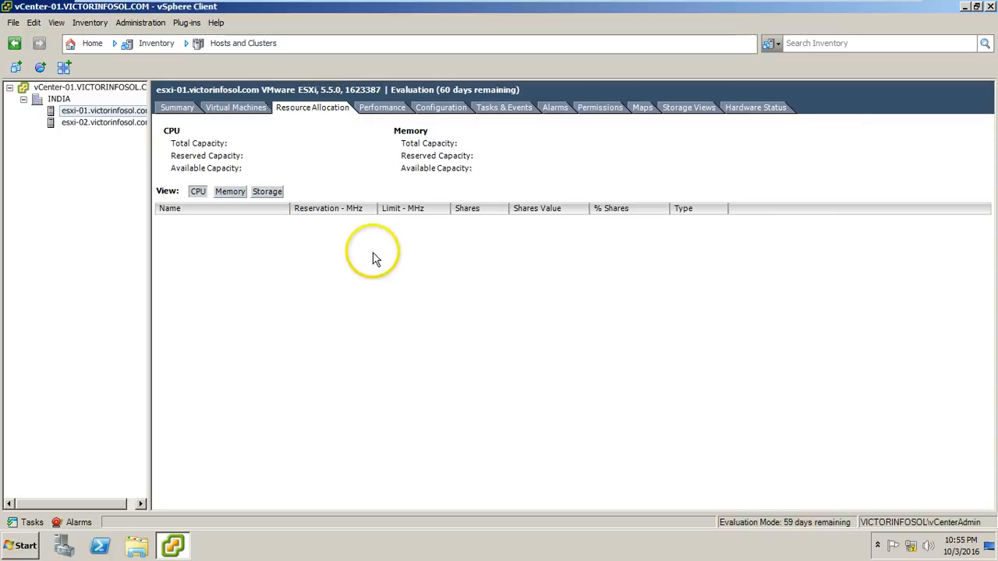
click(229, 193)
click(268, 195)
click(200, 193)
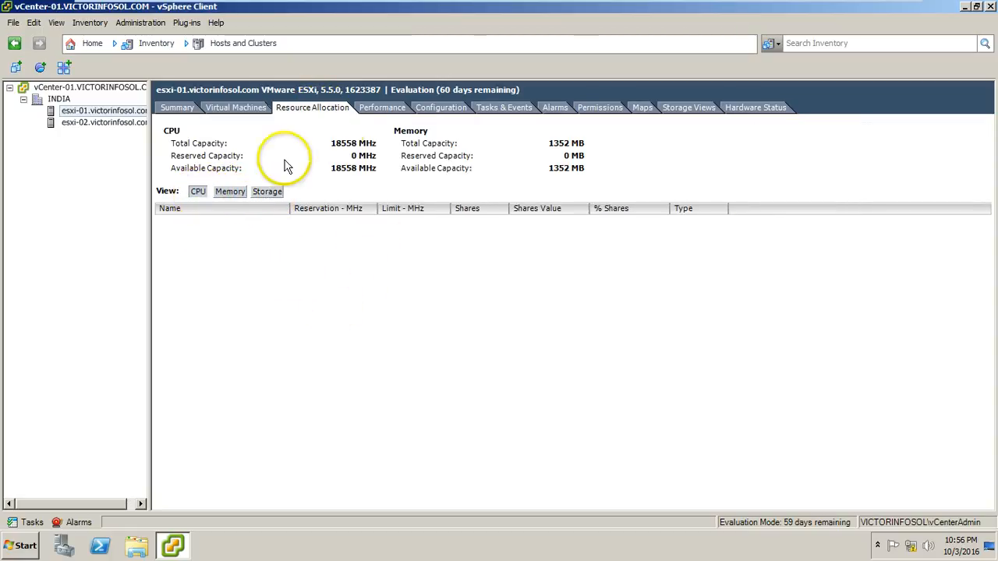
View the advanced real-time CPU performance chart of esxi-01
click(382, 107)
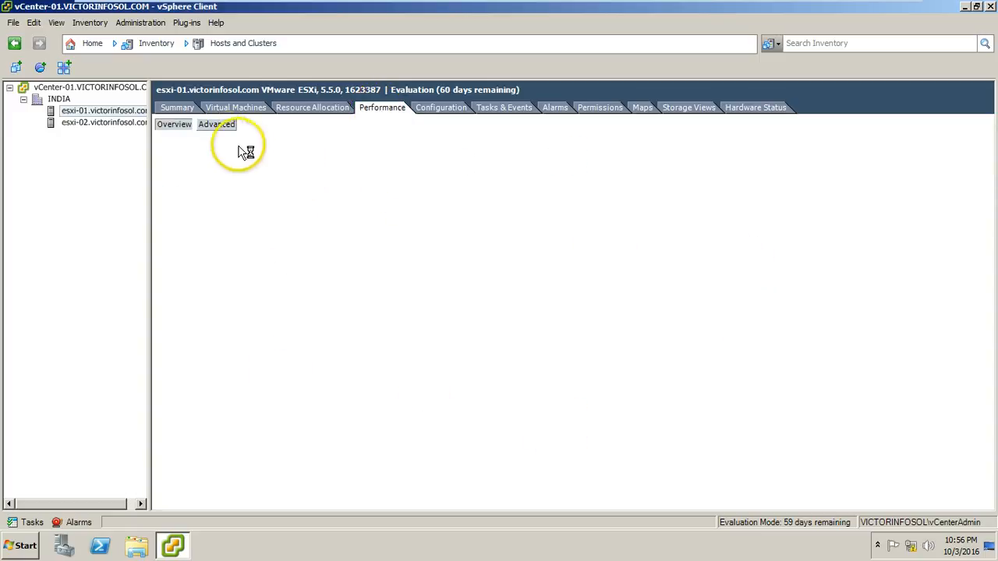
click(606, 170)
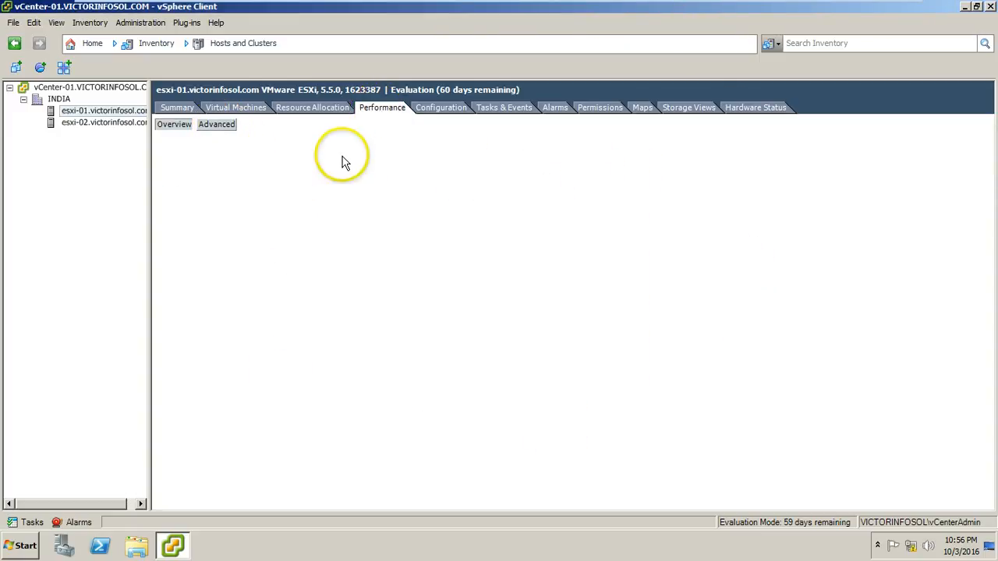
click(218, 124)
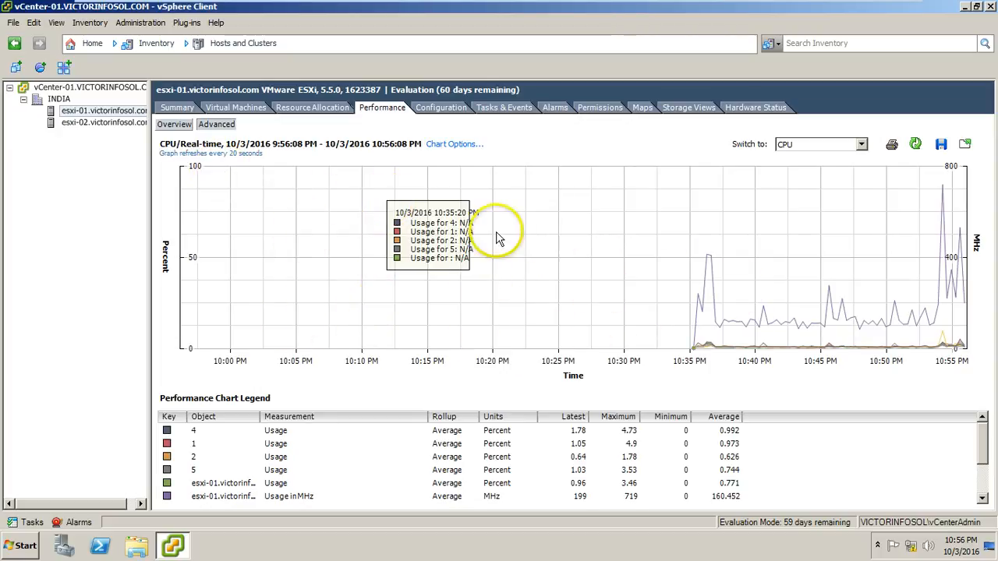
Examine the processor, memory and storage configuration of esxi-01, including the details of datastore1
click(443, 107)
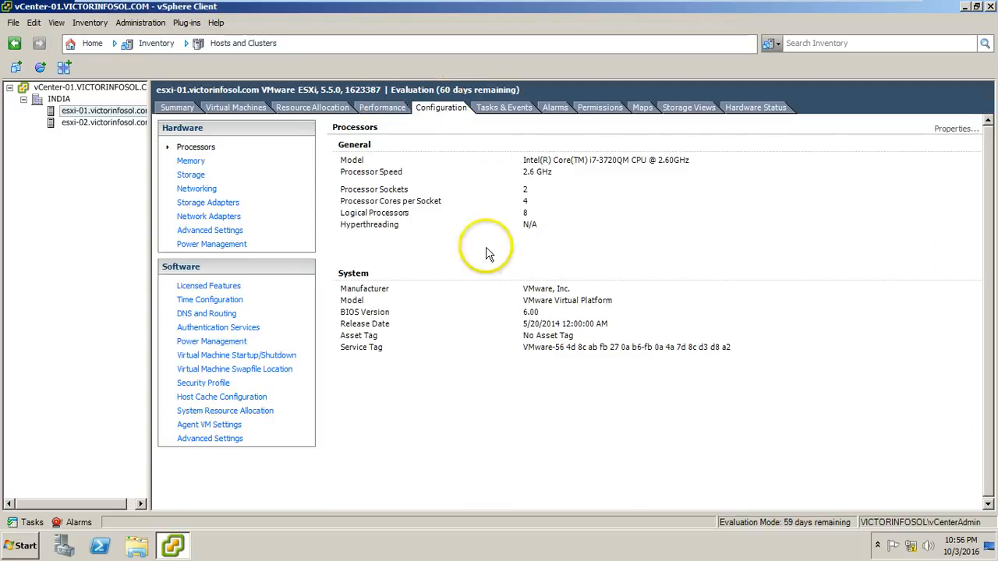
click(191, 162)
click(484, 185)
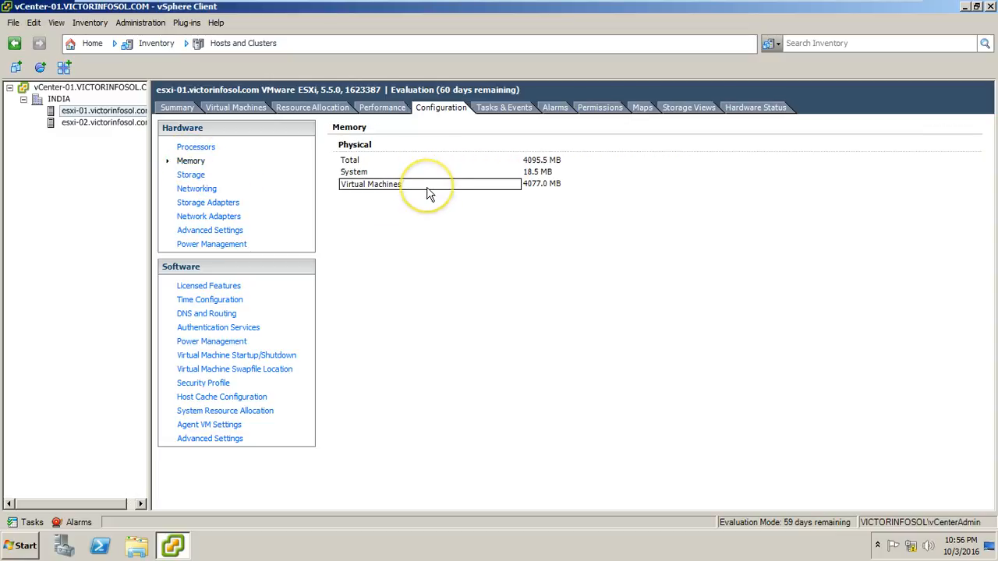
click(401, 161)
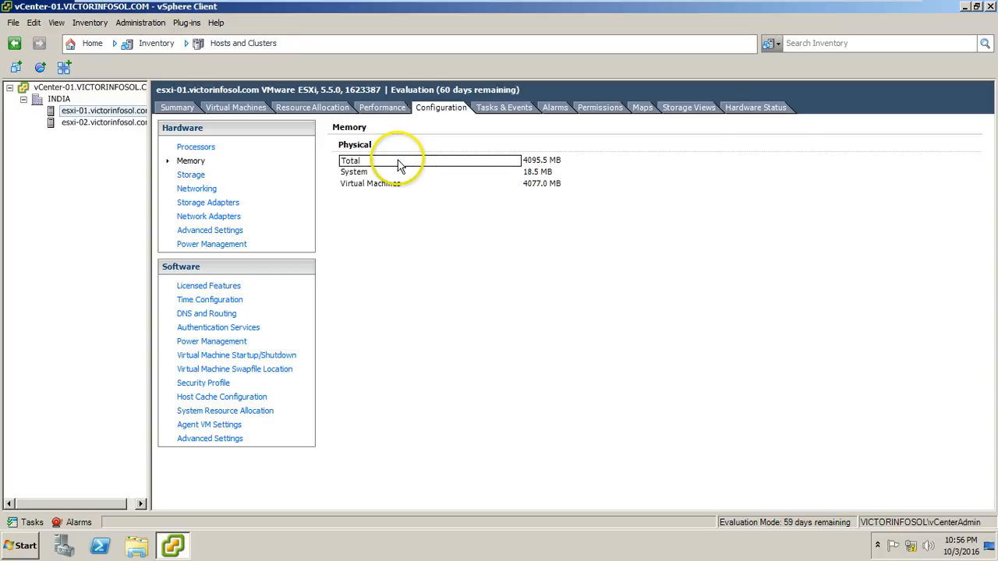
click(191, 175)
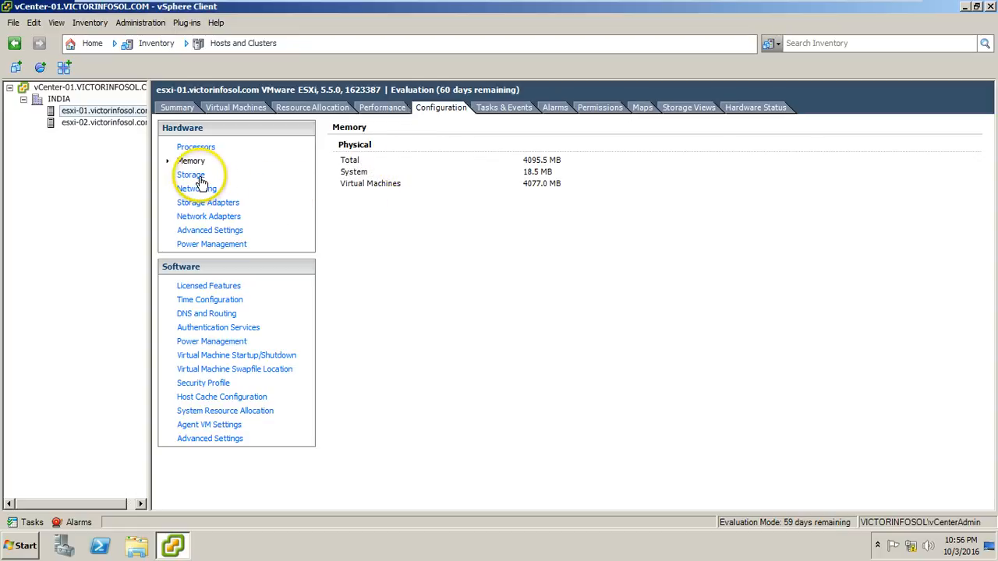
click(507, 176)
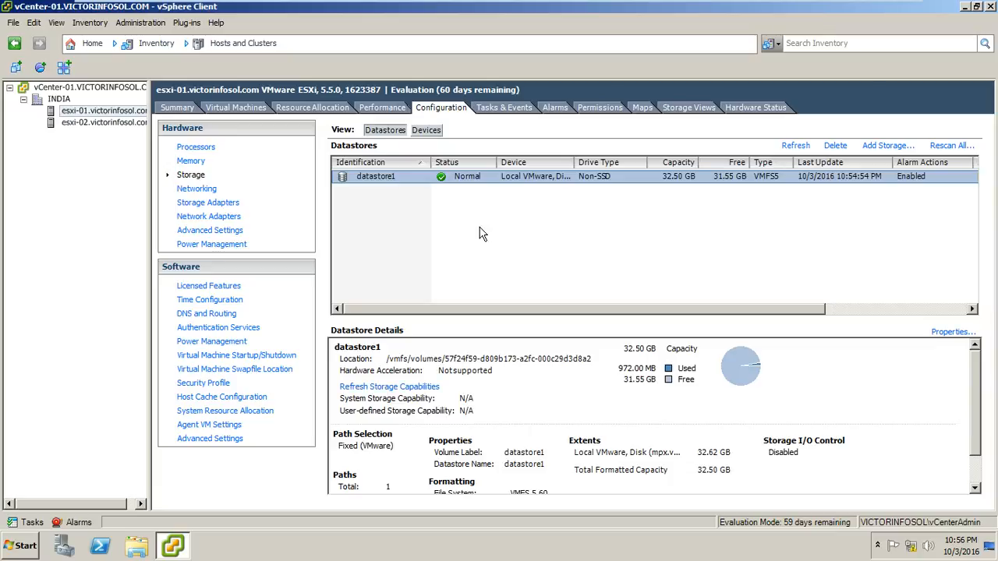
Examine the standard switch networking of esxi-01 and the details of storage adapters vmhba0, vmhba32 and vmhba1
click(197, 189)
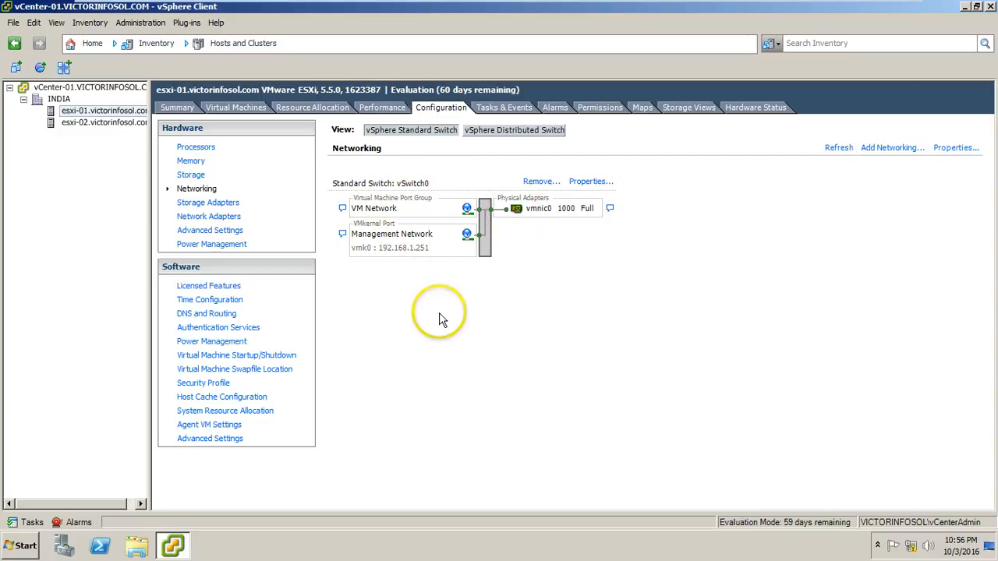
click(221, 204)
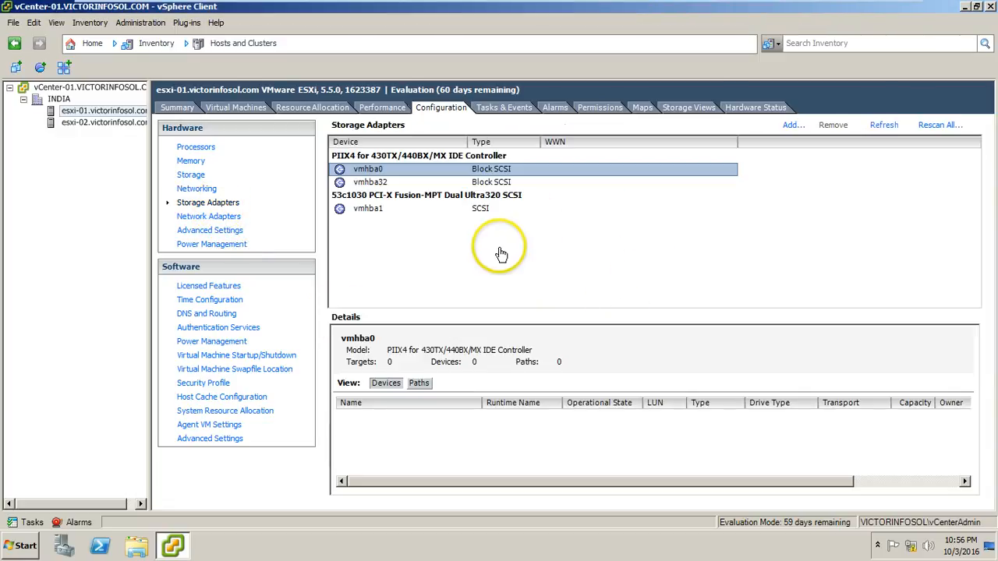
click(470, 208)
click(489, 182)
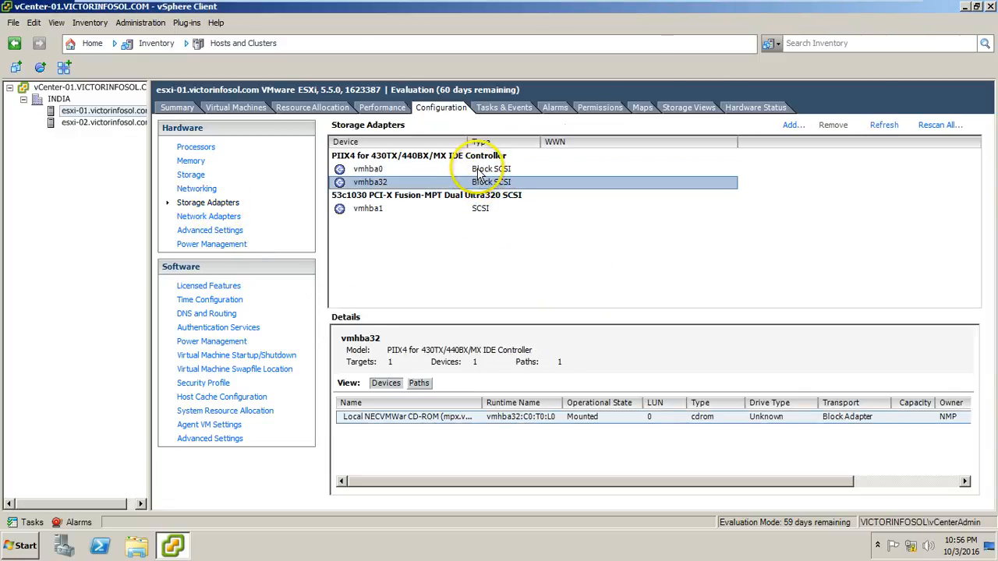
click(478, 170)
click(472, 209)
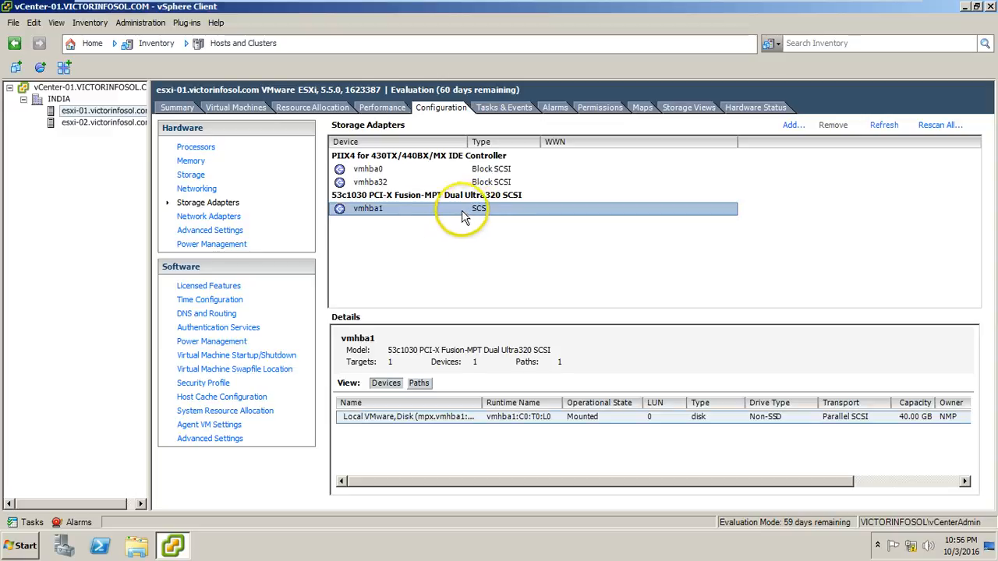
Examine the network adapters vmnic0 to vmnic3 of esxi-01, including their speed and switch assignment
click(207, 216)
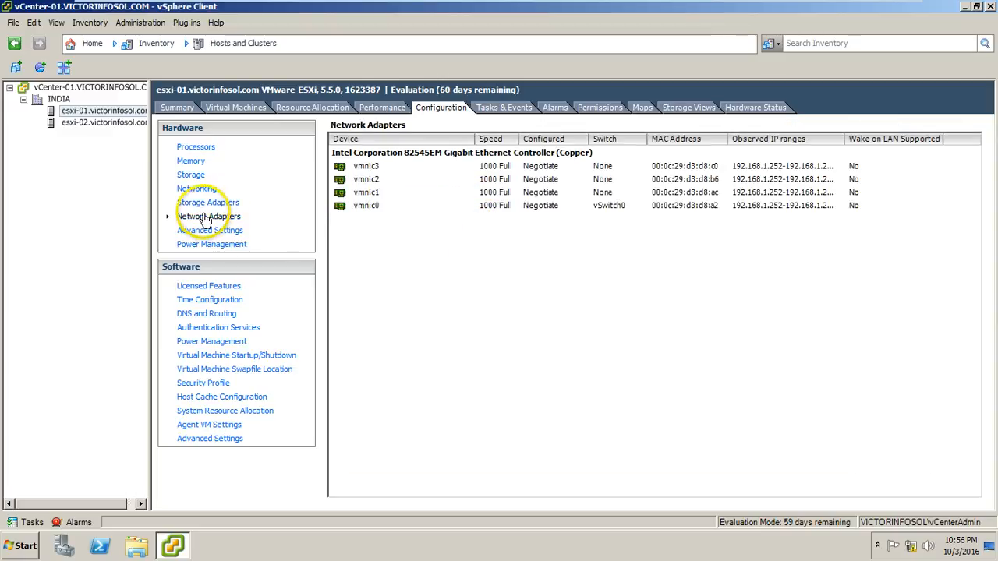
click(394, 205)
click(477, 192)
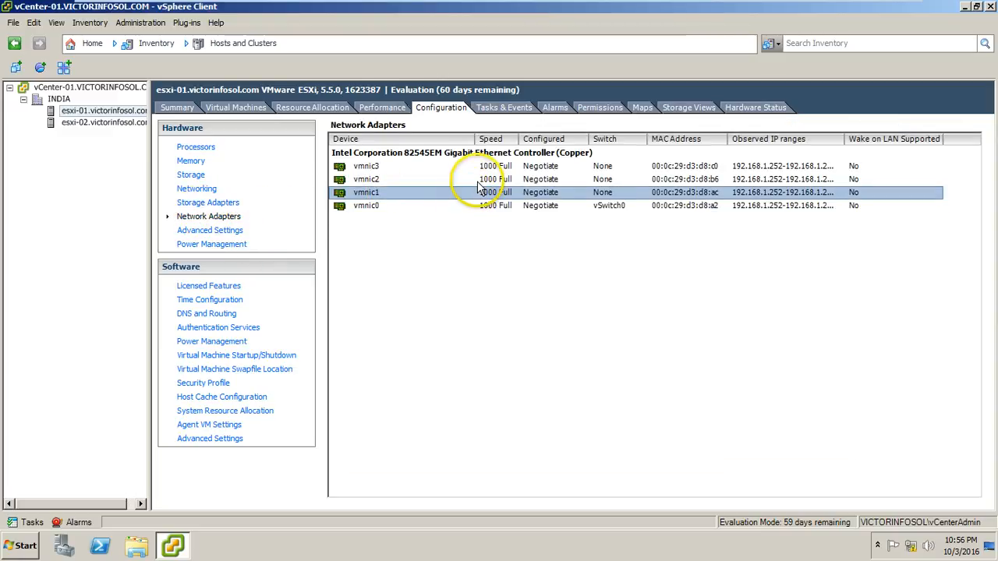
click(480, 178)
click(479, 166)
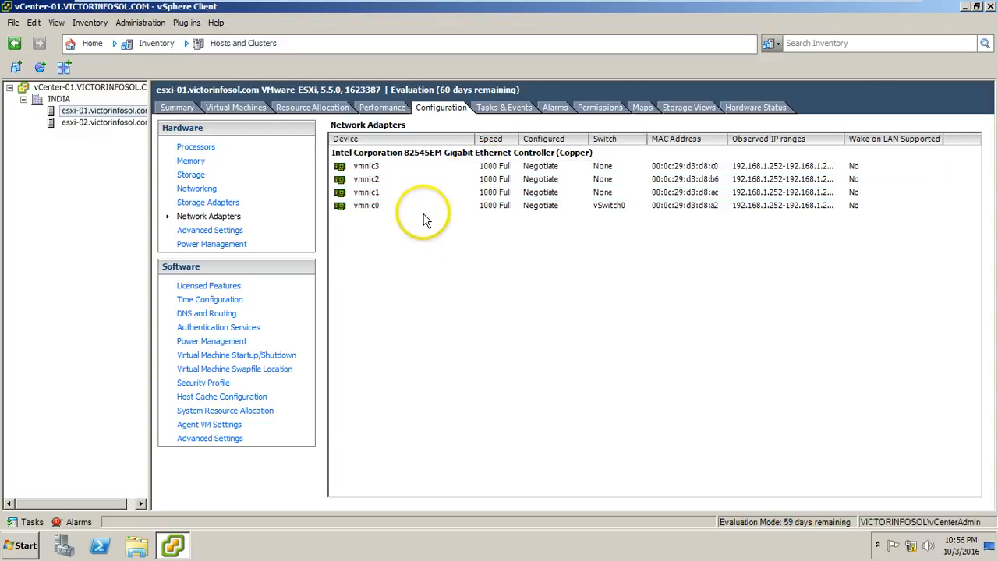
click(426, 206)
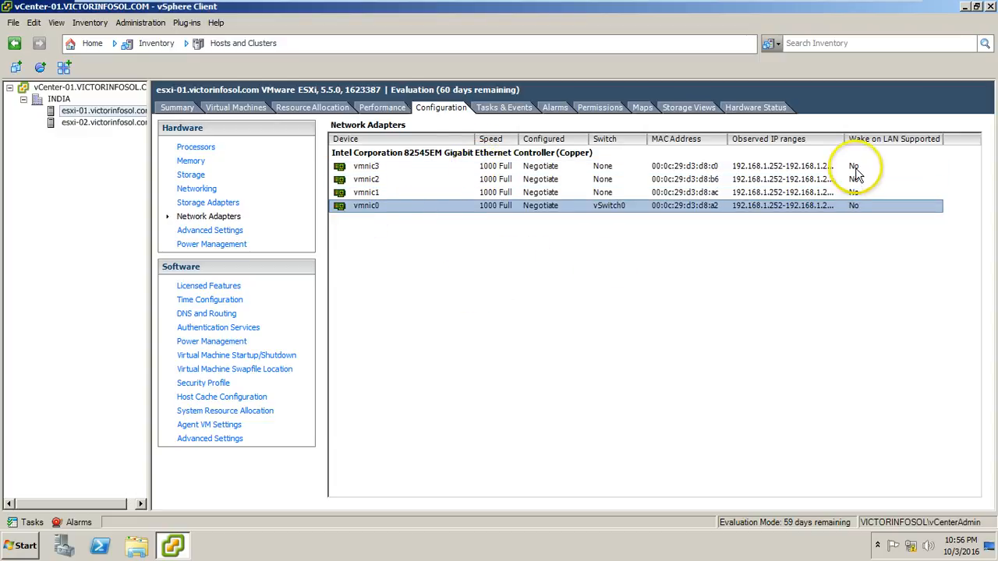
click(431, 194)
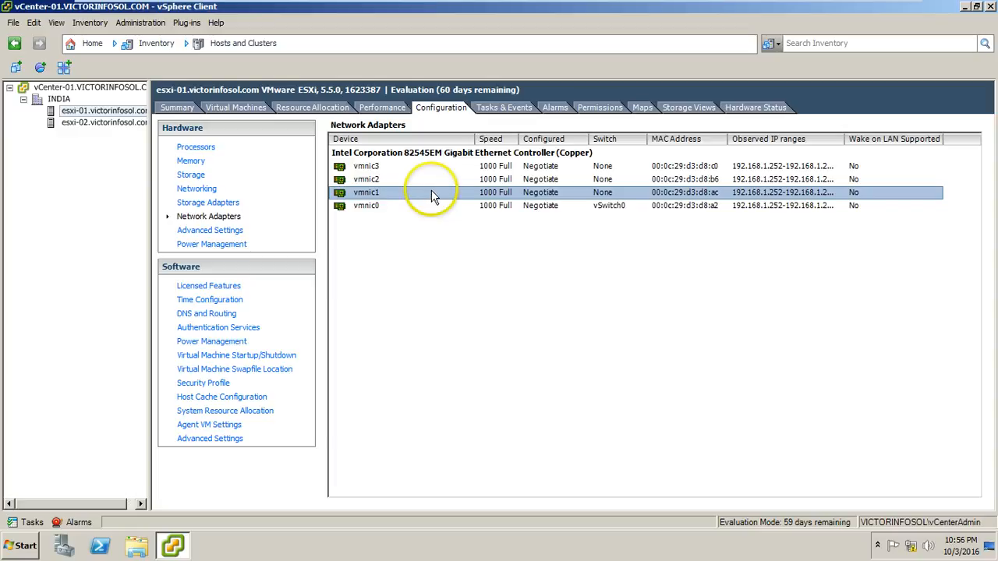
click(407, 179)
click(416, 167)
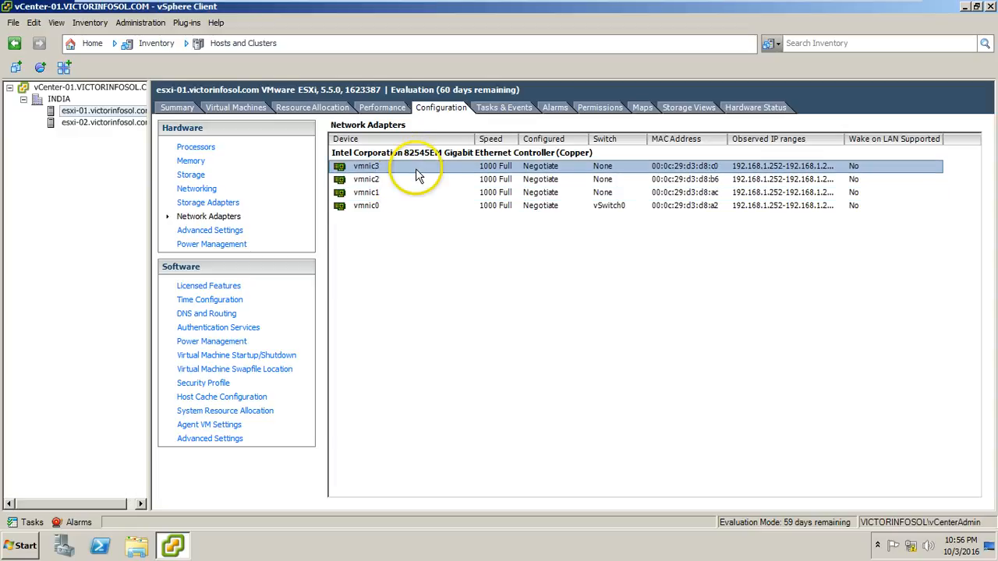
click(463, 206)
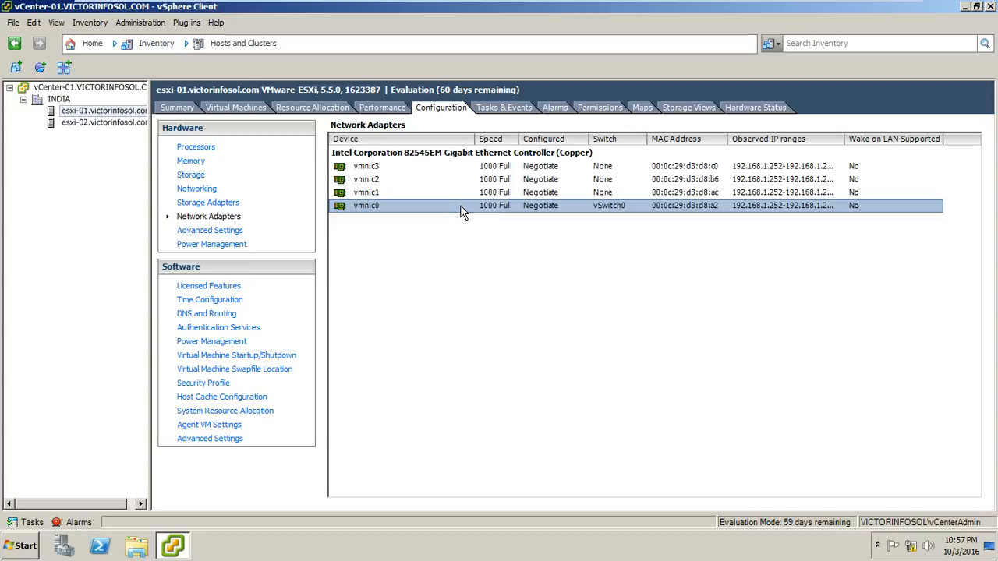
click(458, 194)
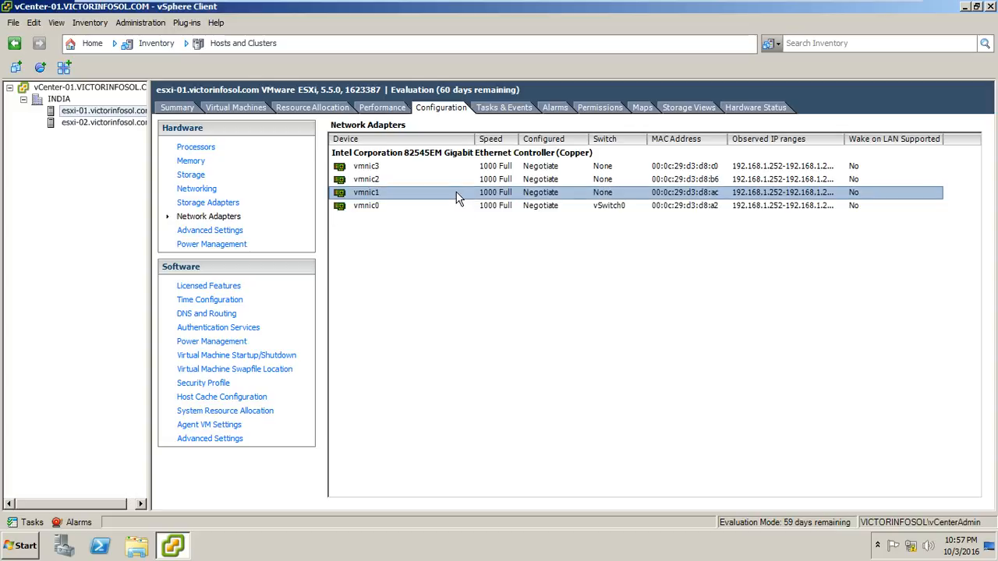
Examine the DirectPath I/O and power management settings of esxi-01, along with its events and triggered alarms
click(234, 228)
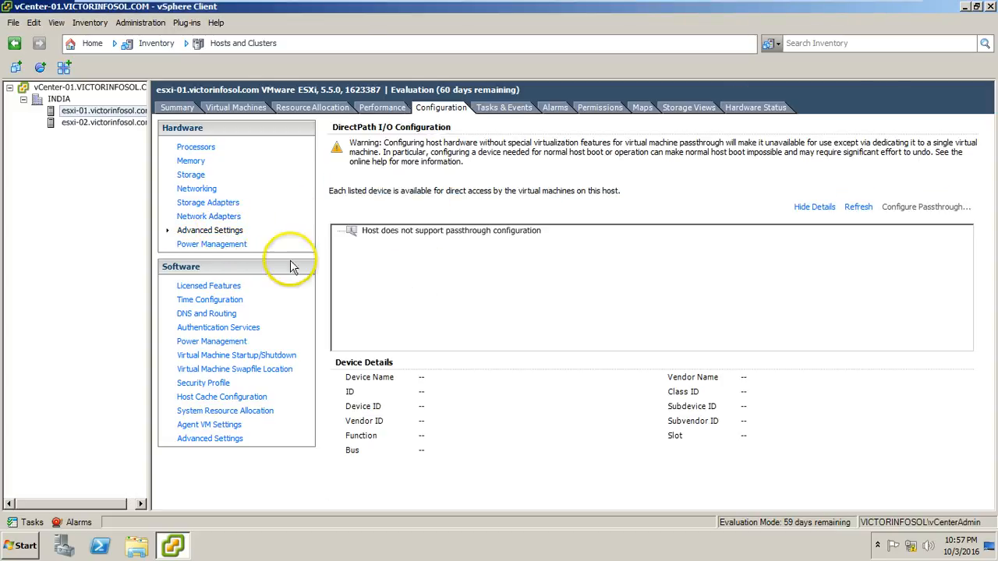
click(233, 246)
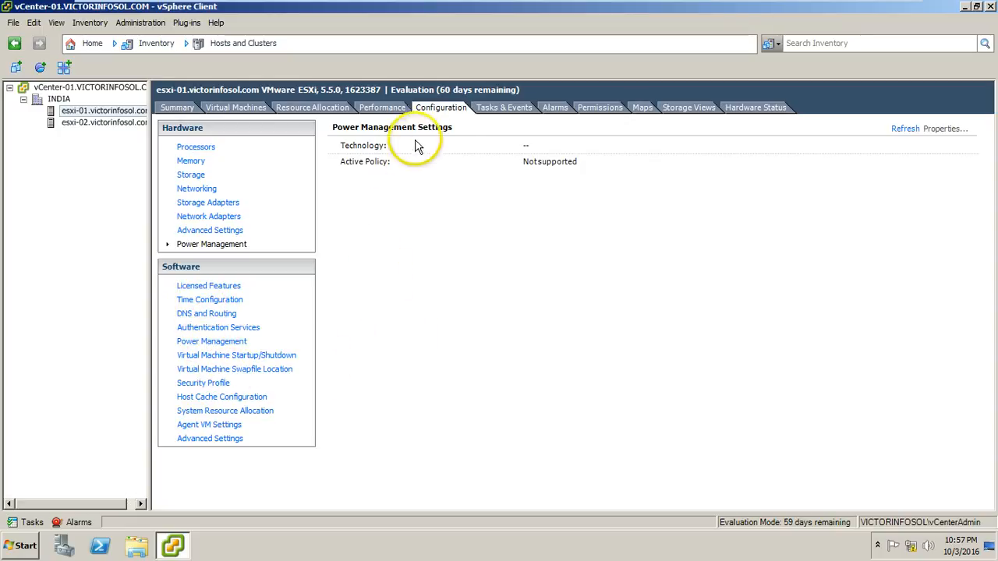
click(498, 109)
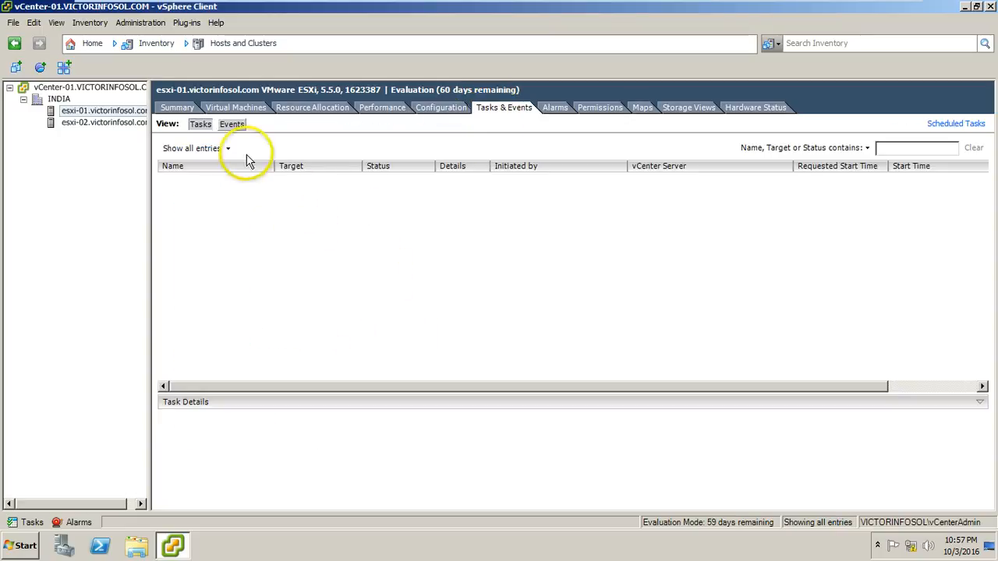
click(231, 126)
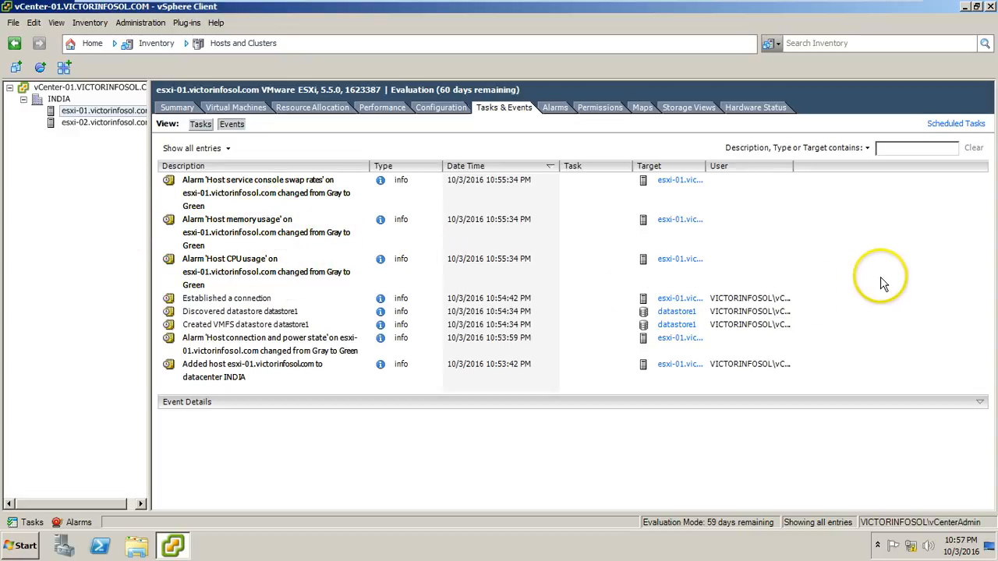
click(234, 314)
click(557, 107)
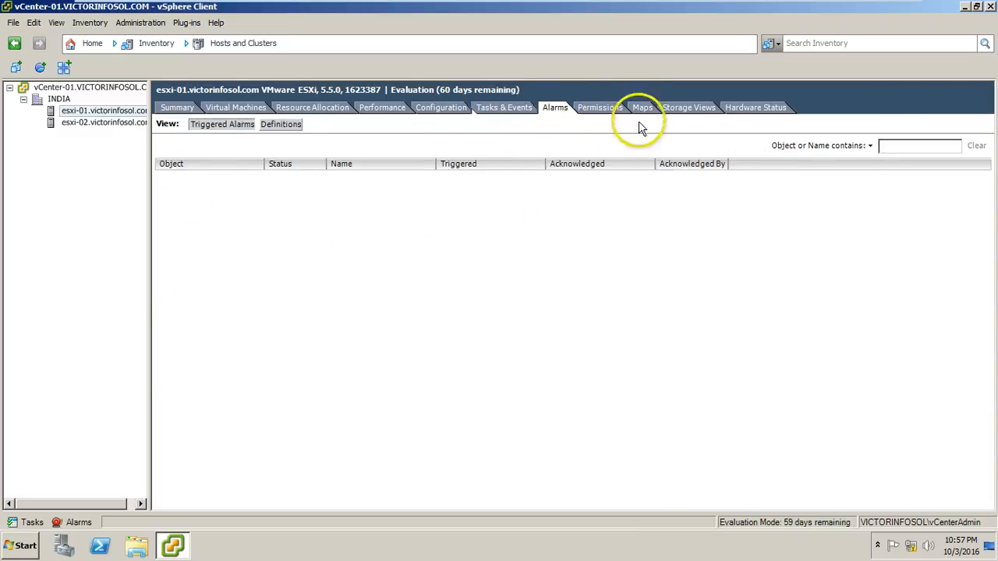
Examine the users with permissions on esxi-01 and the role assigned to each
click(598, 107)
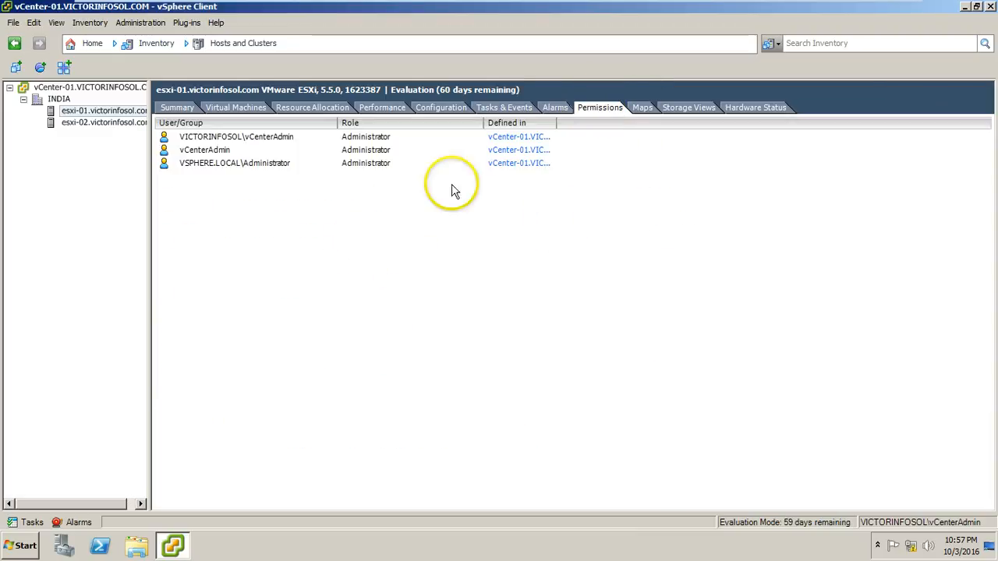
click(274, 165)
click(266, 153)
click(274, 140)
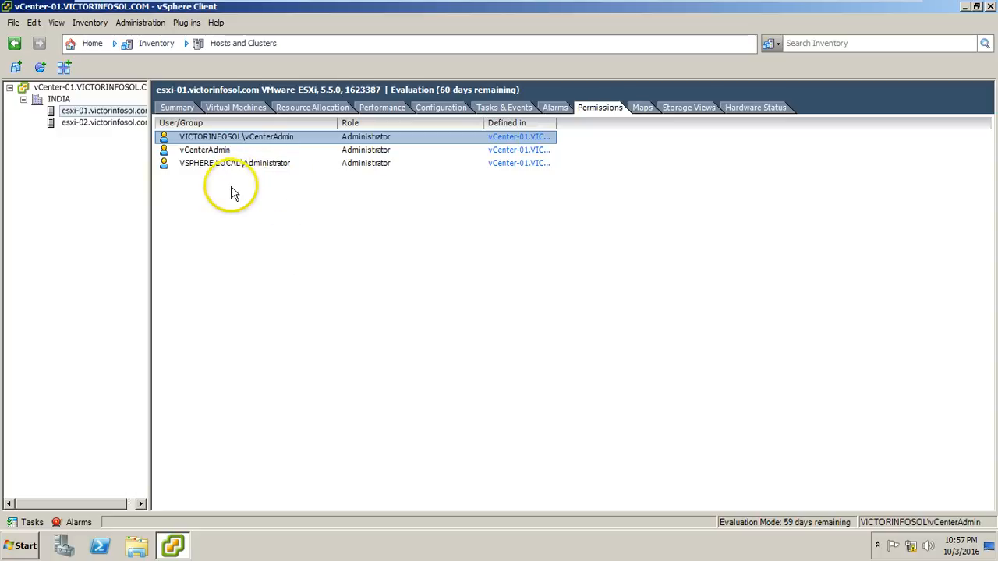
click(278, 166)
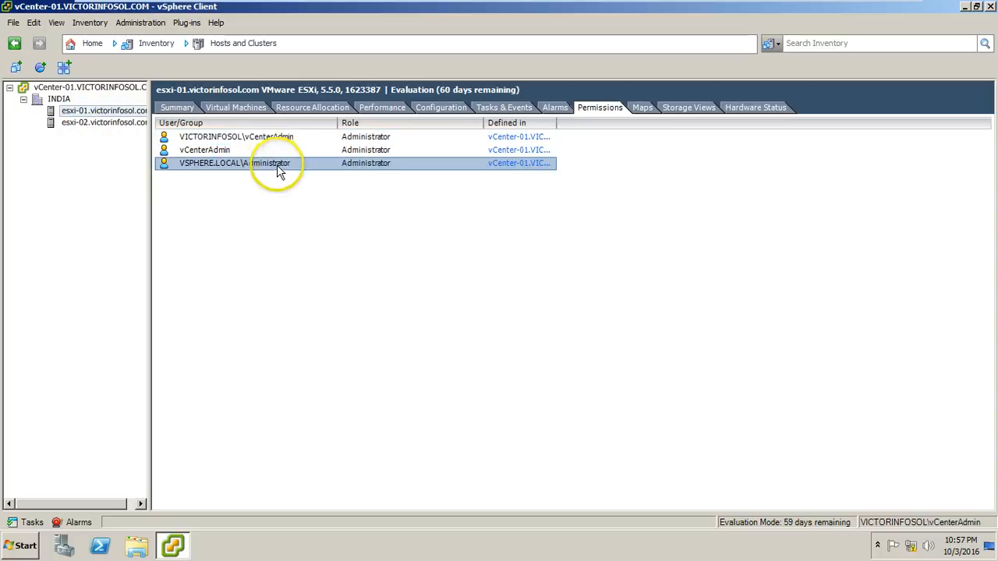
click(274, 151)
click(279, 138)
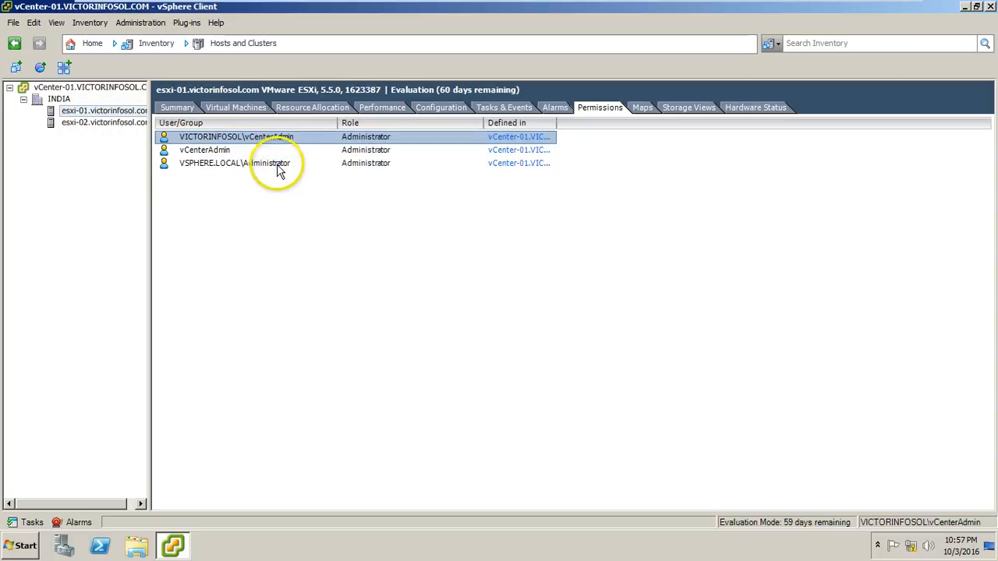
click(278, 166)
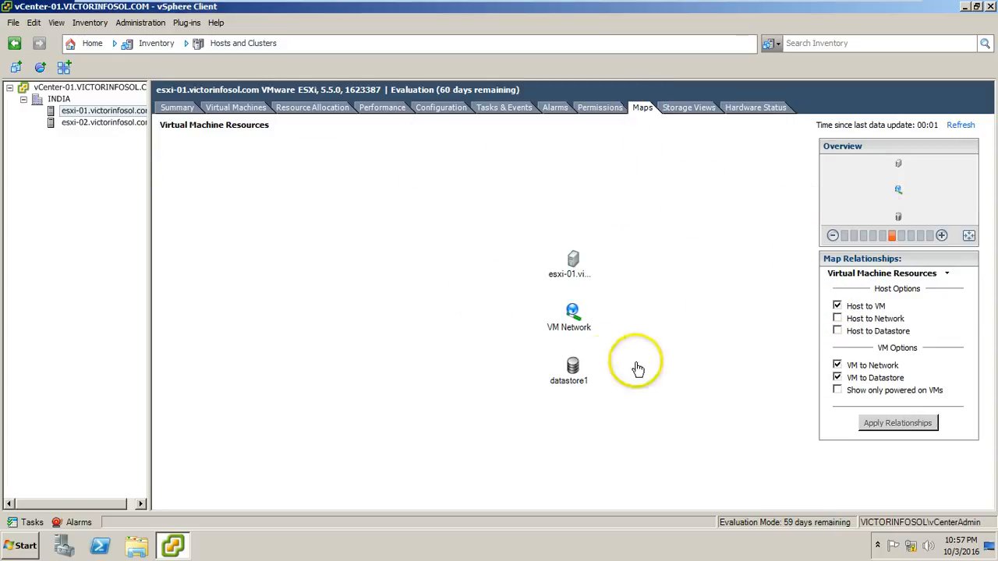
Add Host to Network, Host to Datastore and Show only powered on VMs to the esxi-01 resource map and apply the relationships
click(838, 331)
click(836, 390)
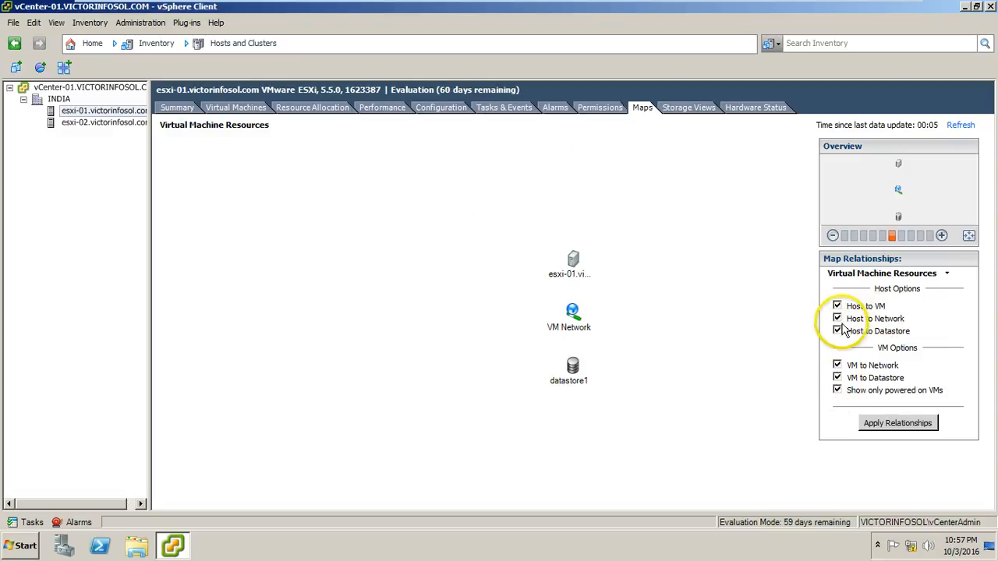
click(895, 424)
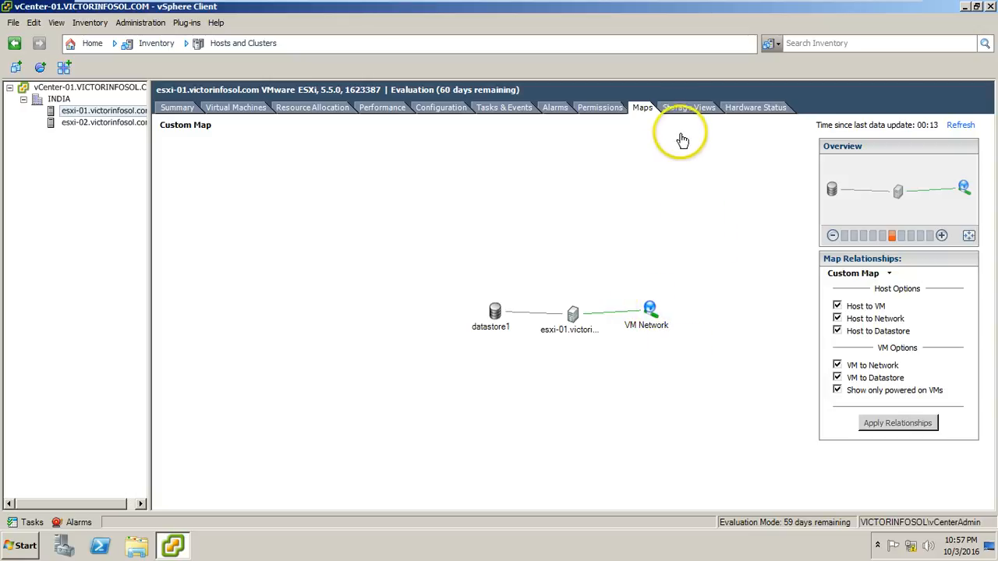
View the storage report of esxi-01 and update its storage map with all object types shown
click(691, 110)
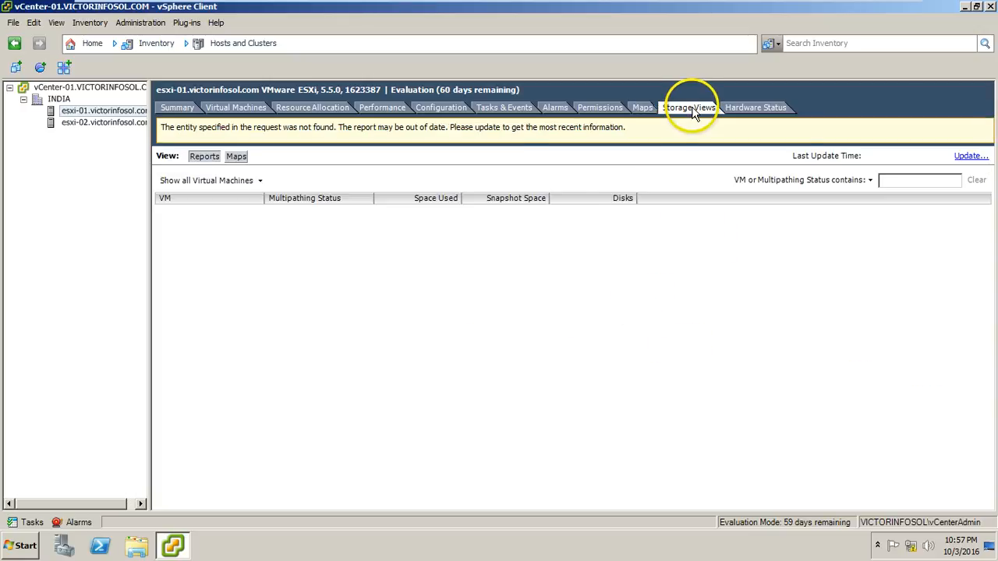
click(237, 156)
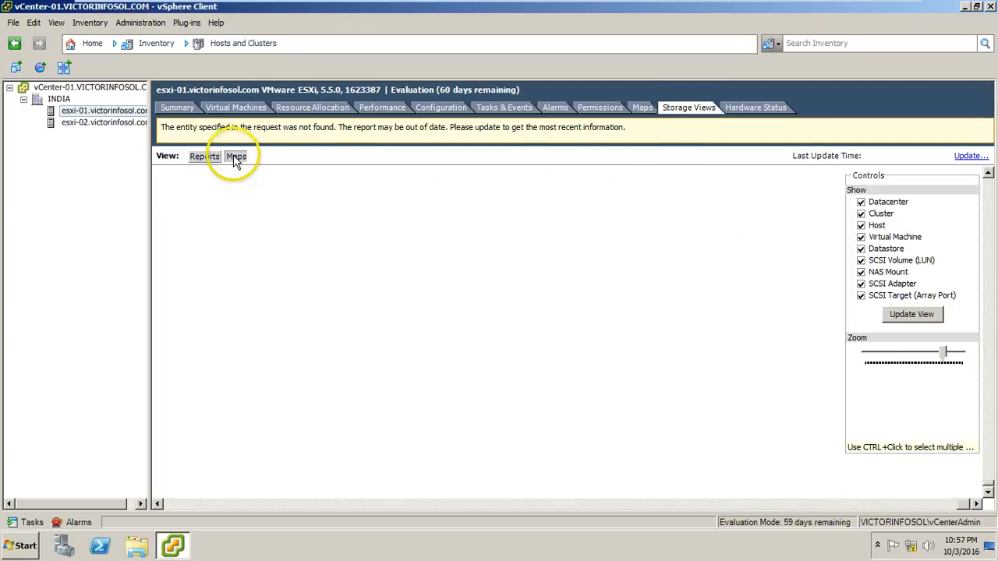
click(910, 313)
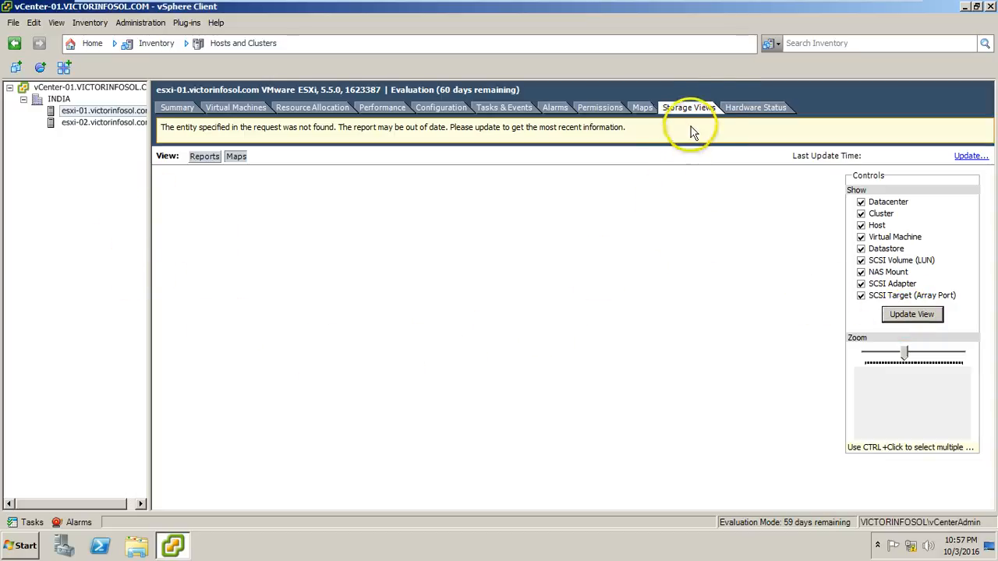
Check the hardware status of esxi-01, closing the blocked-content notices
click(753, 111)
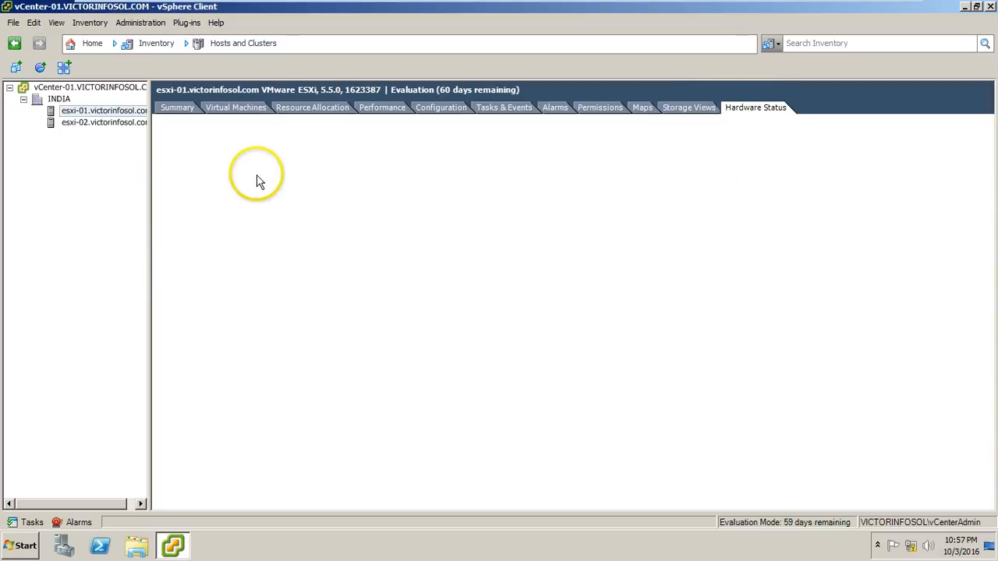
click(606, 170)
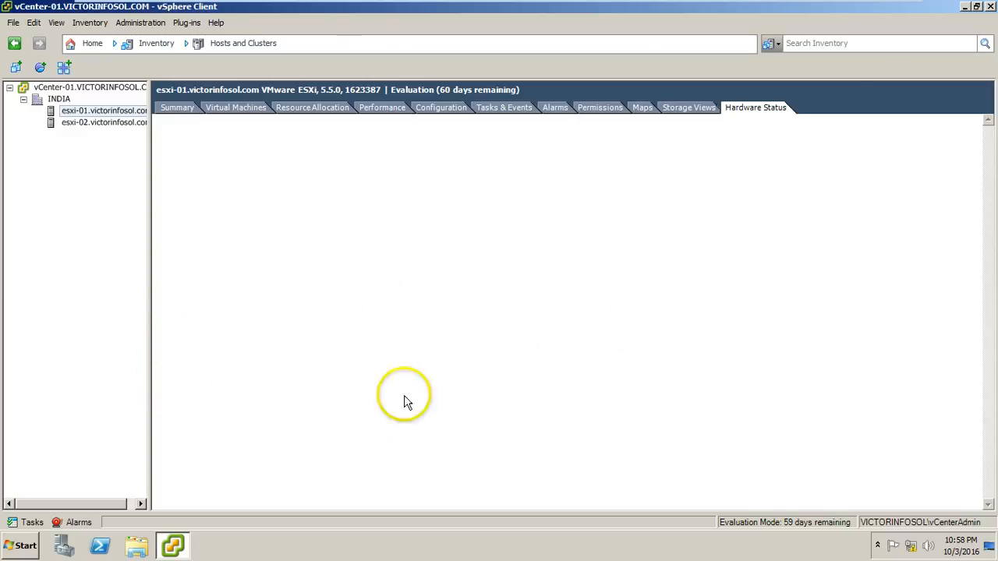
click(104, 122)
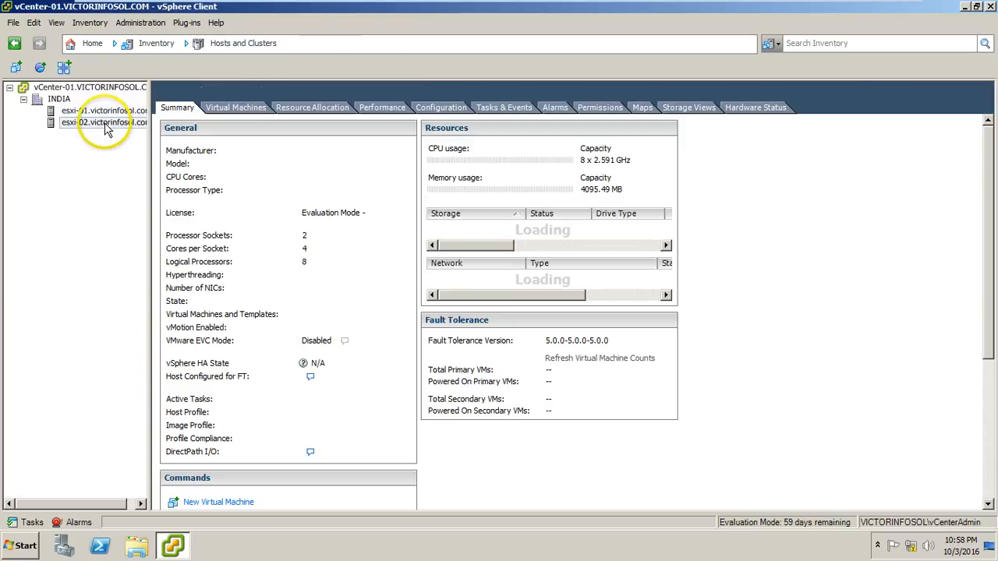
click(104, 111)
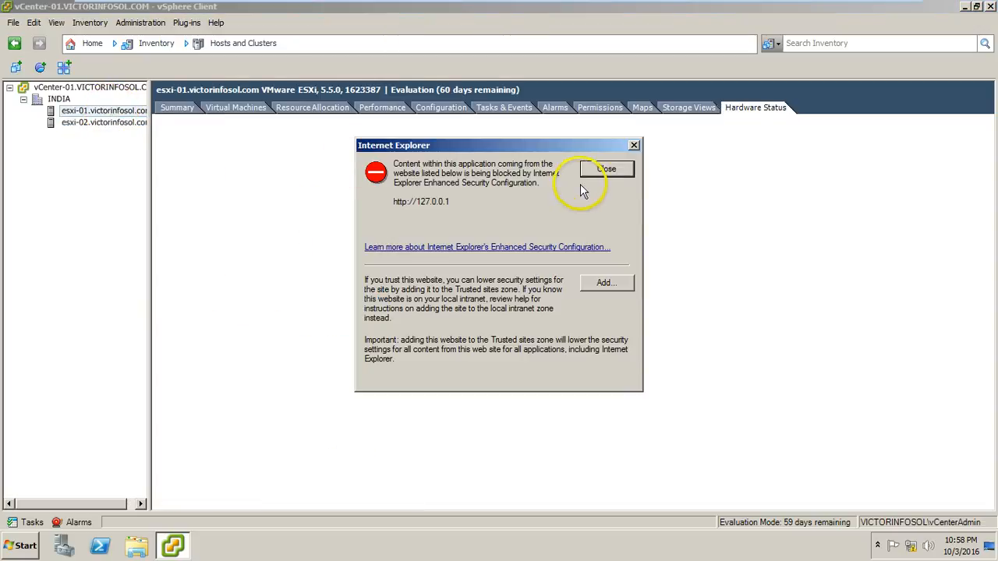
click(602, 168)
View the virtual machine list of esxi-01 and the summary of esxi-02
click(235, 108)
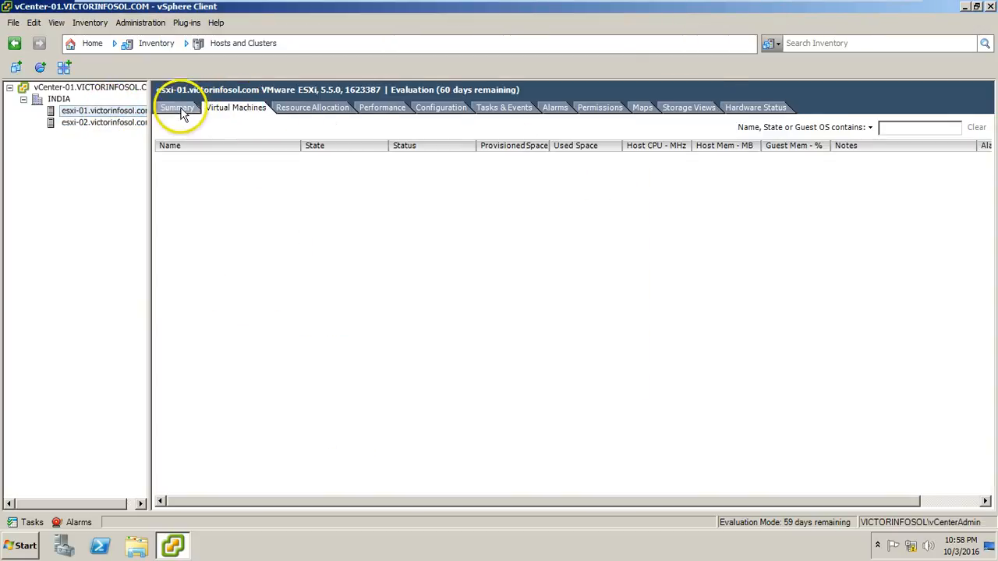
click(178, 108)
click(92, 125)
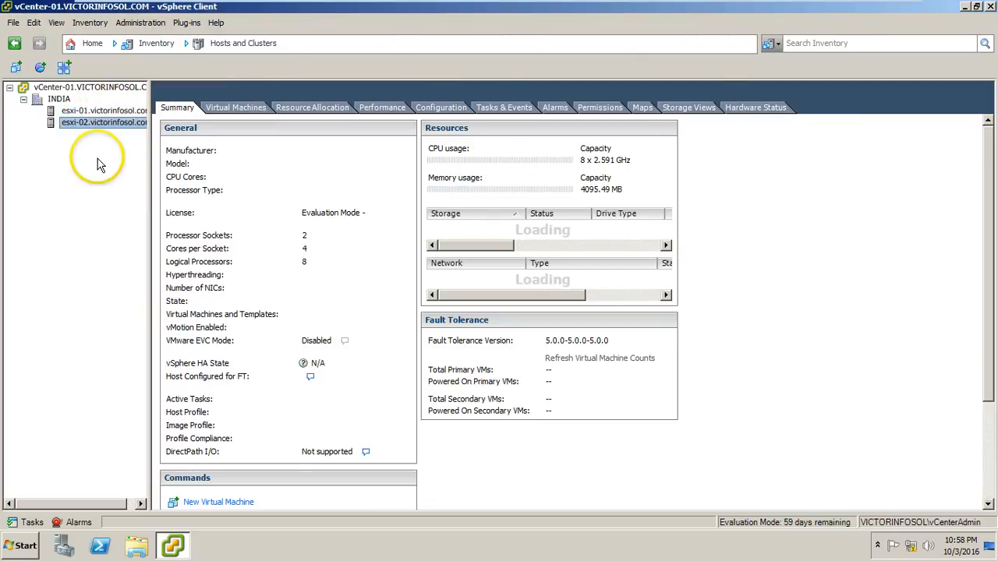
click(57, 100)
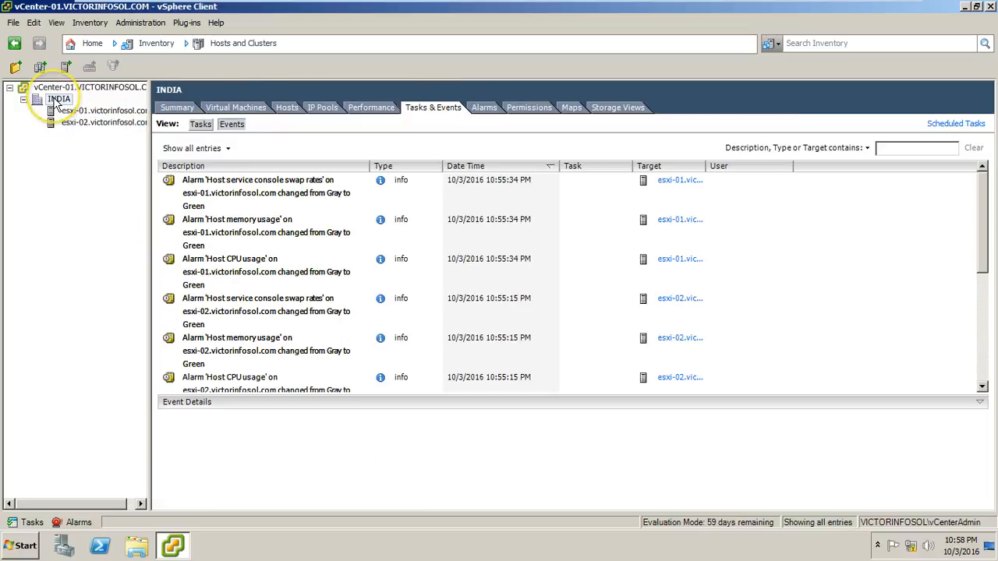
right_click(56, 100)
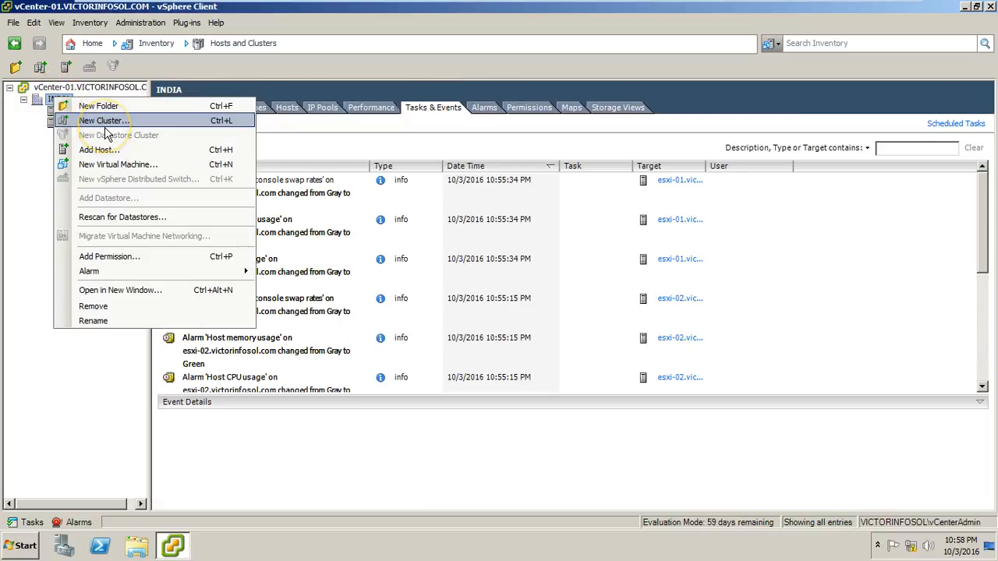
key(Down)
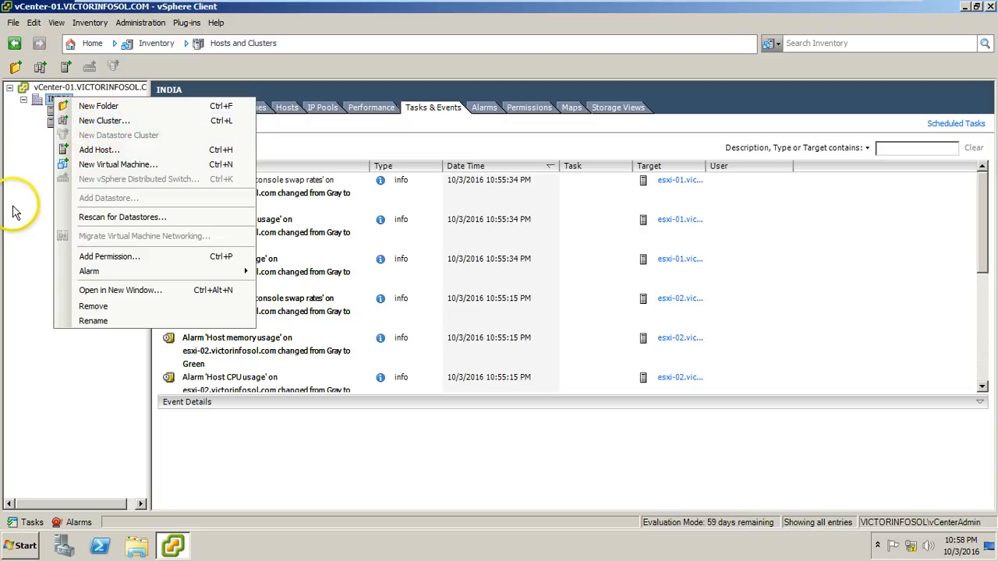
click(16, 212)
Take the vCenter-01 virtual machine out of full-screen mode
mouse_move(498, 0)
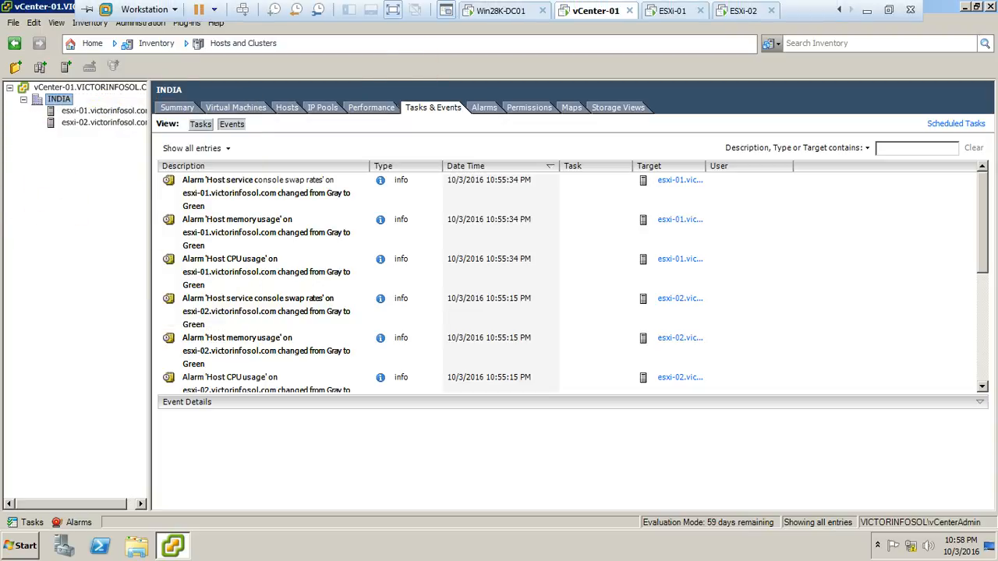
click(392, 15)
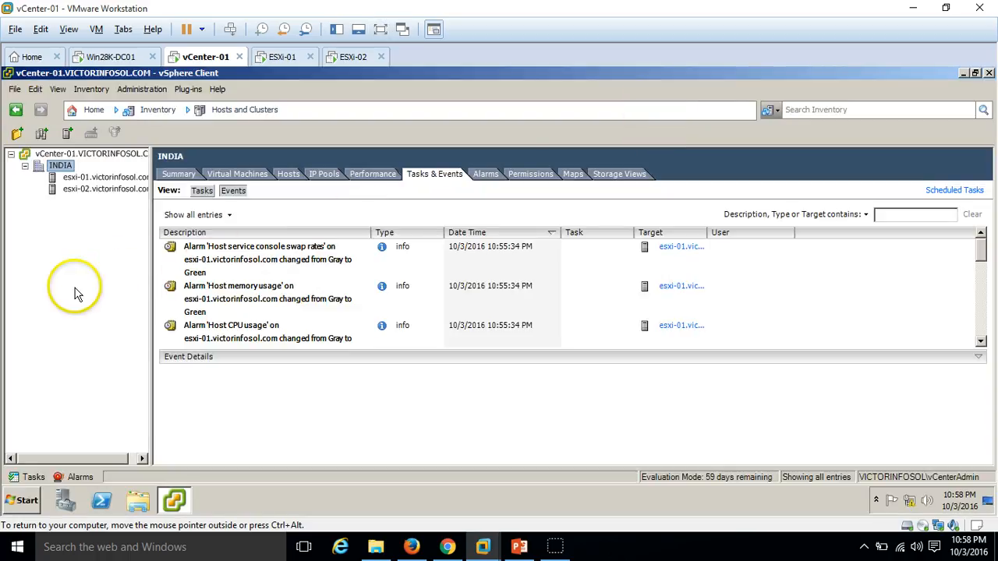
Remove host esxi-02 from the INDIA datacenter and check the removal among the recent tasks
click(104, 190)
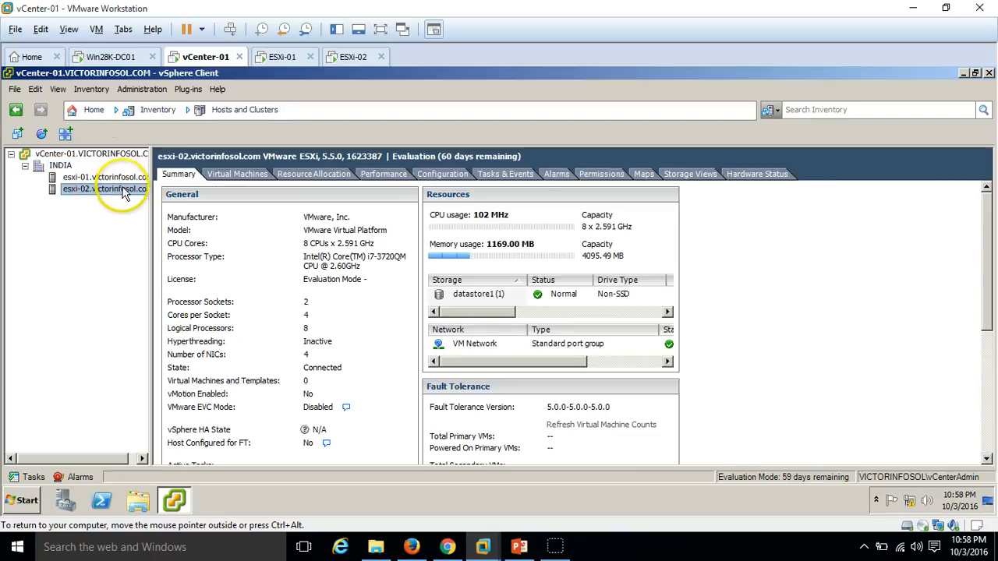
right_click(102, 189)
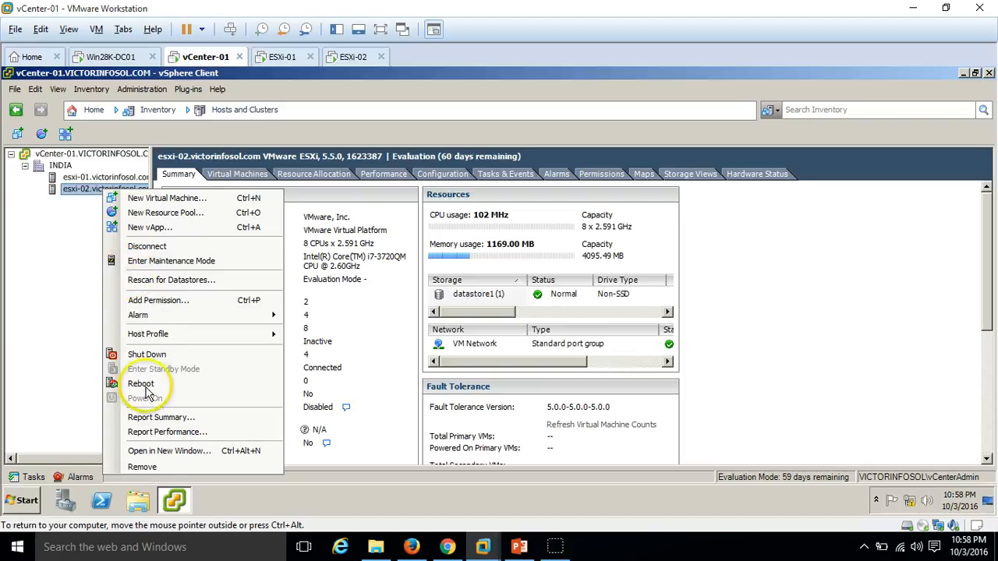
click(141, 468)
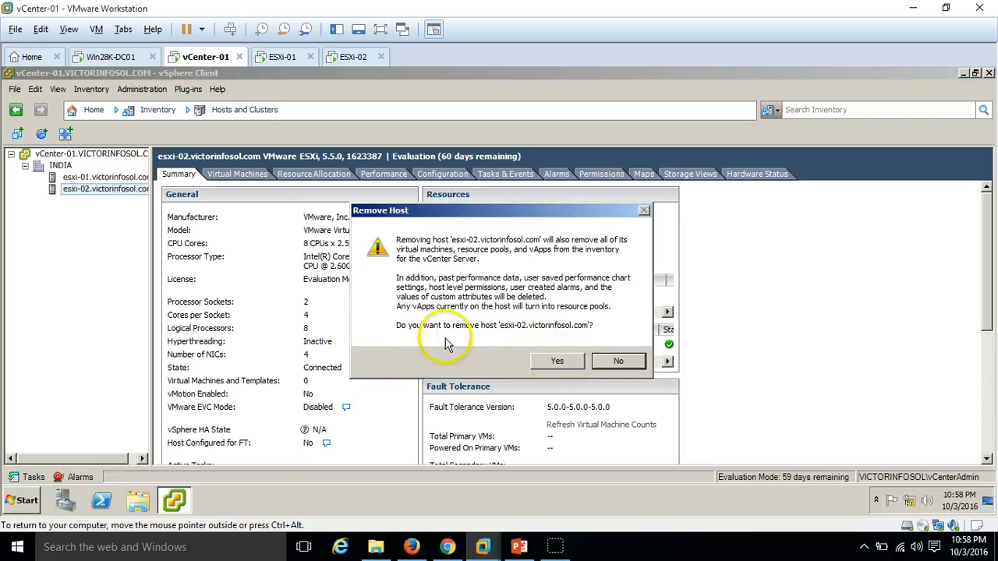
click(557, 362)
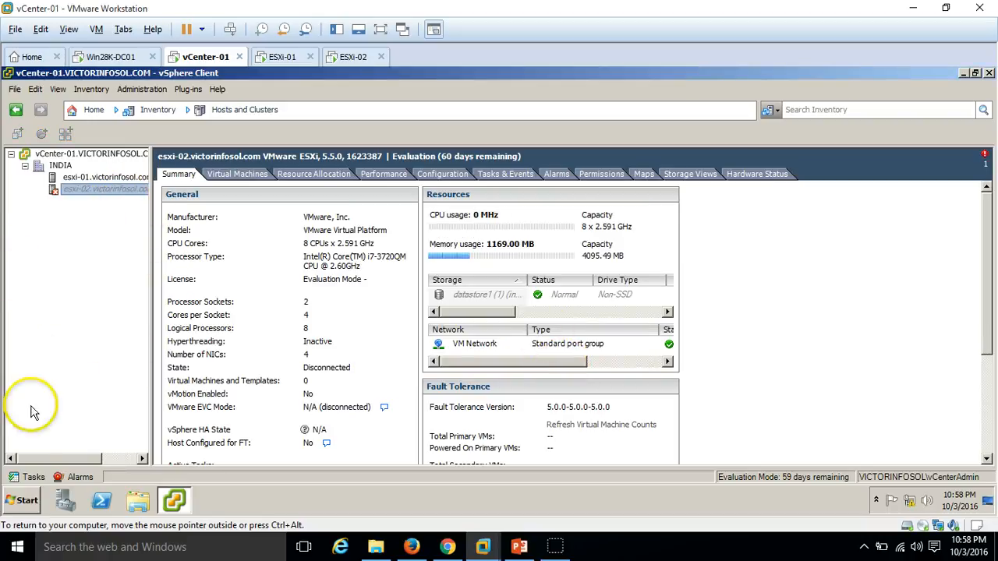
click(29, 477)
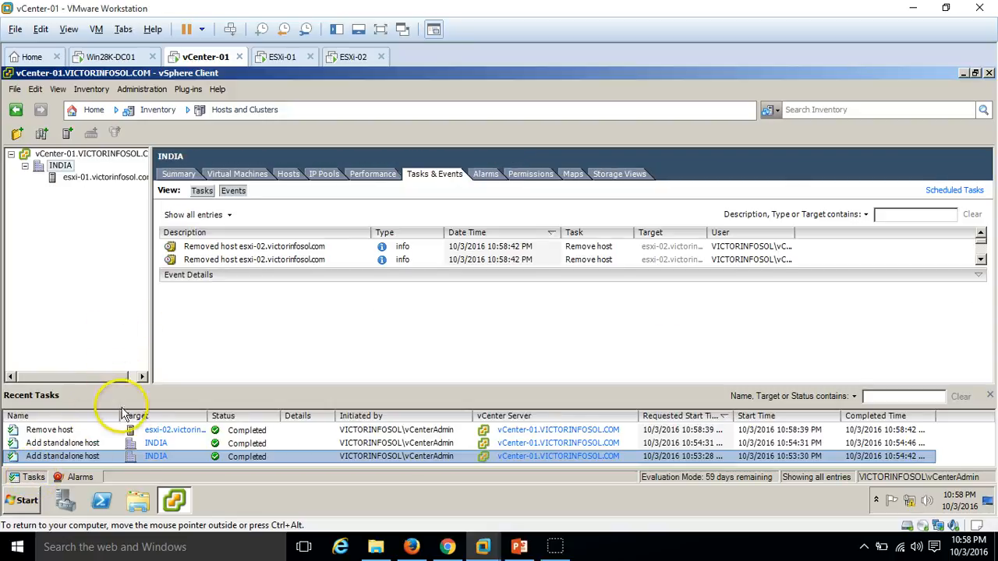
click(88, 431)
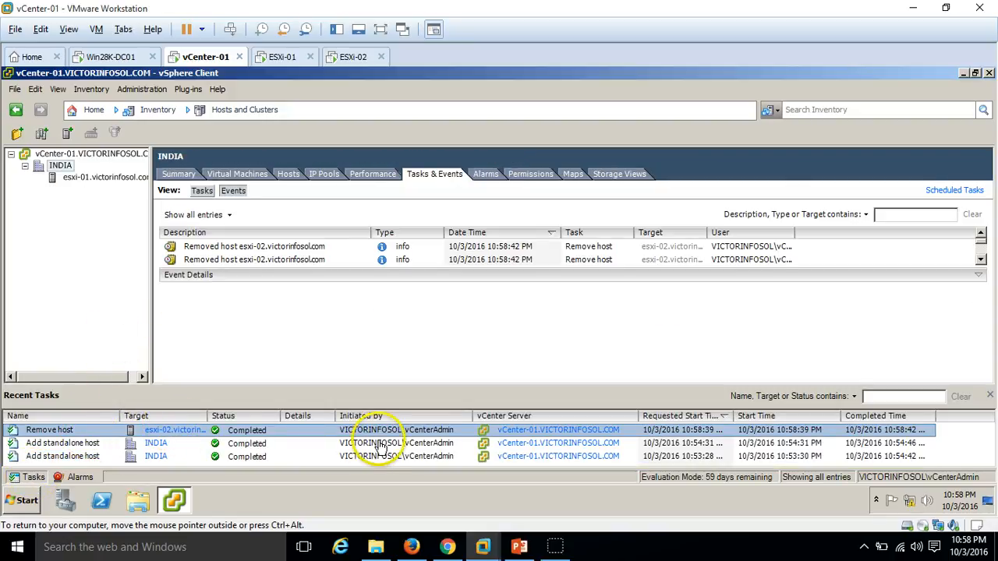
Start adding host esxi-02 to the INDIA datacenter with username root and the account password, and trust the host's certificate
click(63, 168)
right_click(63, 168)
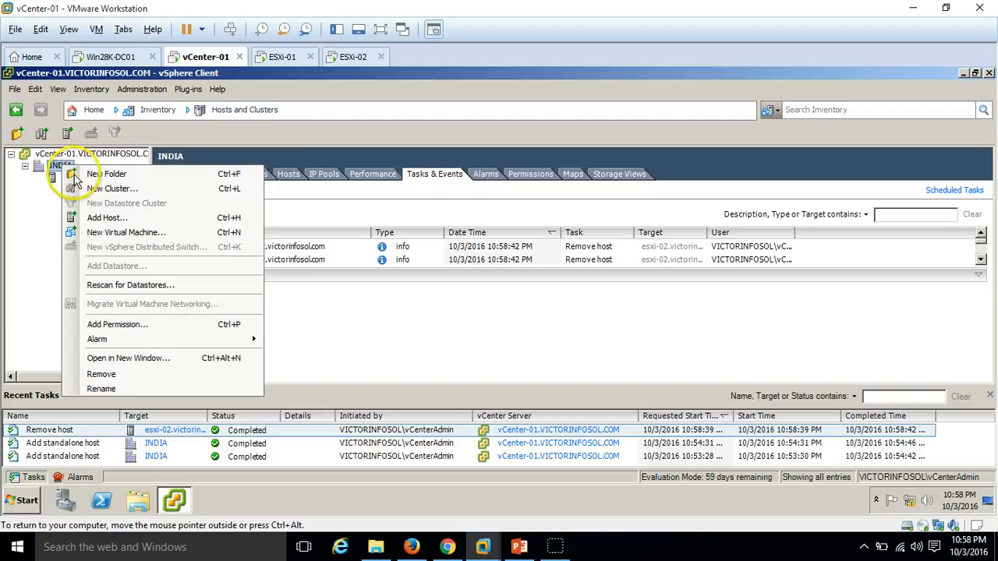
click(107, 219)
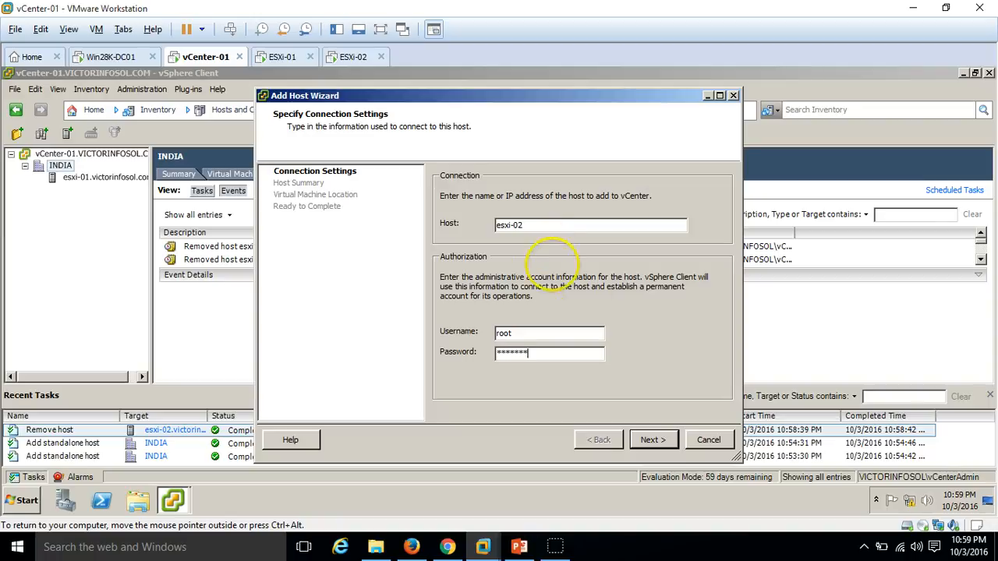
click(655, 441)
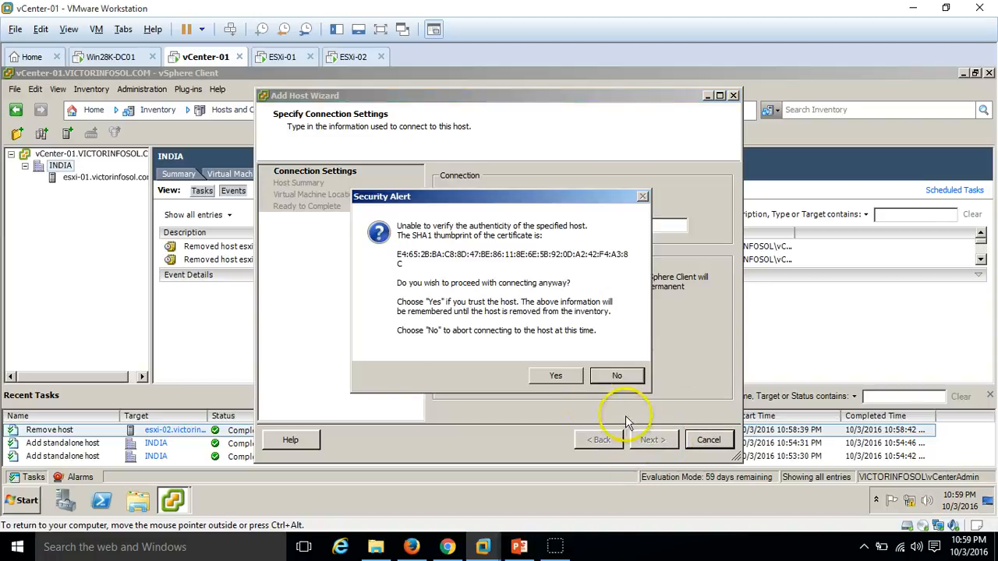
click(553, 375)
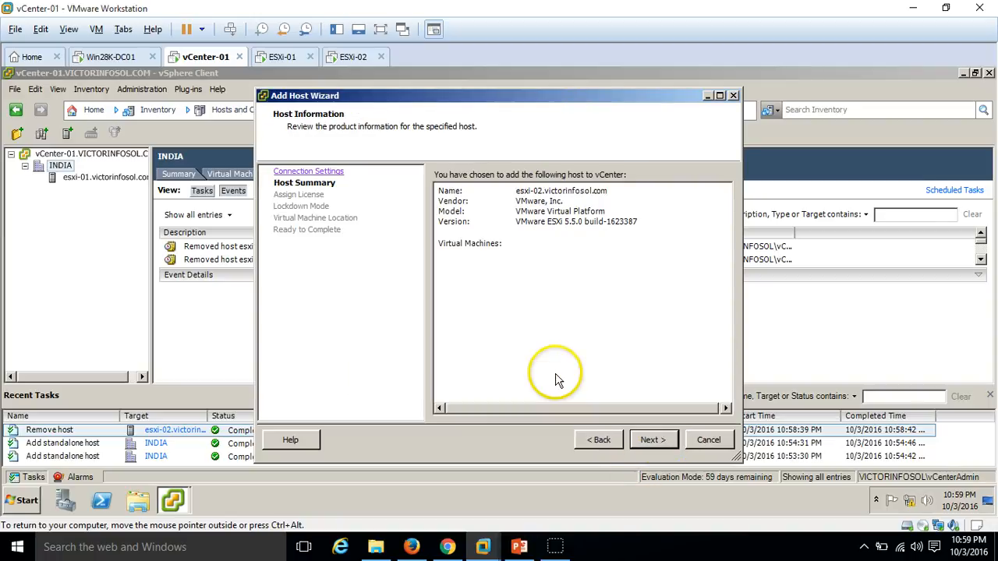
Finish adding esxi-02, keeping the default license and lockdown settings and INDIA as the virtual machine location
click(651, 441)
click(651, 441)
click(651, 441)
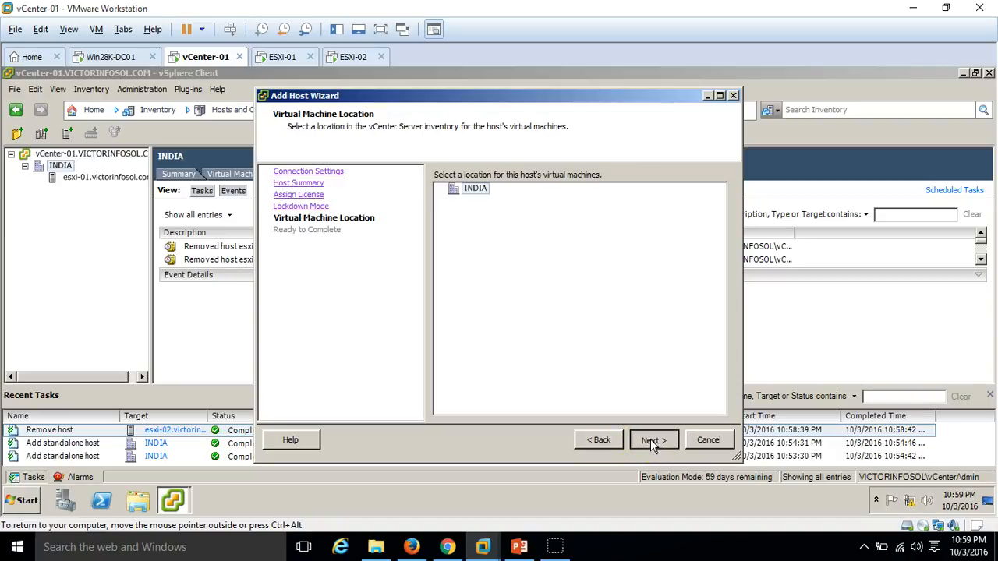
click(650, 439)
click(650, 439)
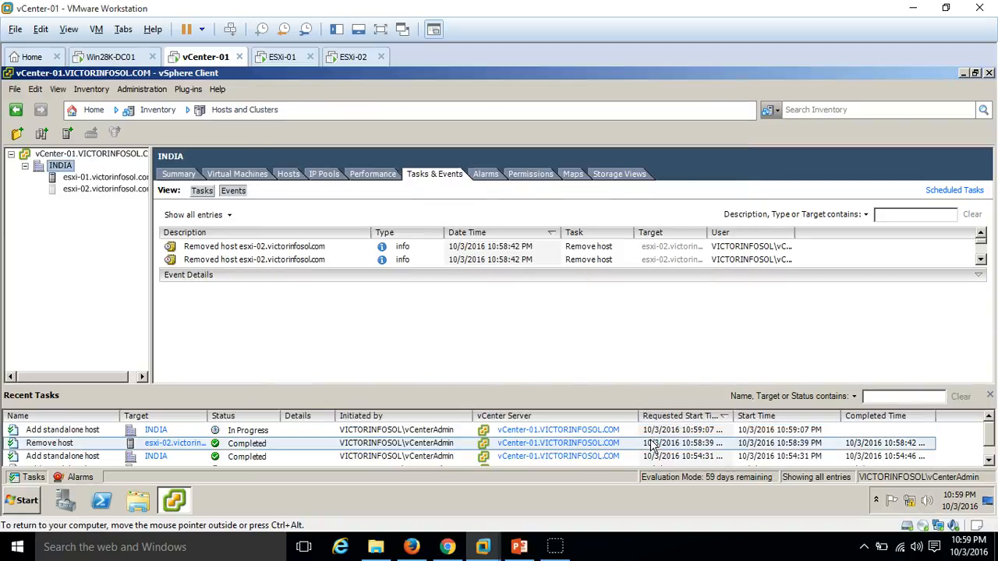
View the summary of the re-added host esxi-02, and that of esxi-01
click(95, 189)
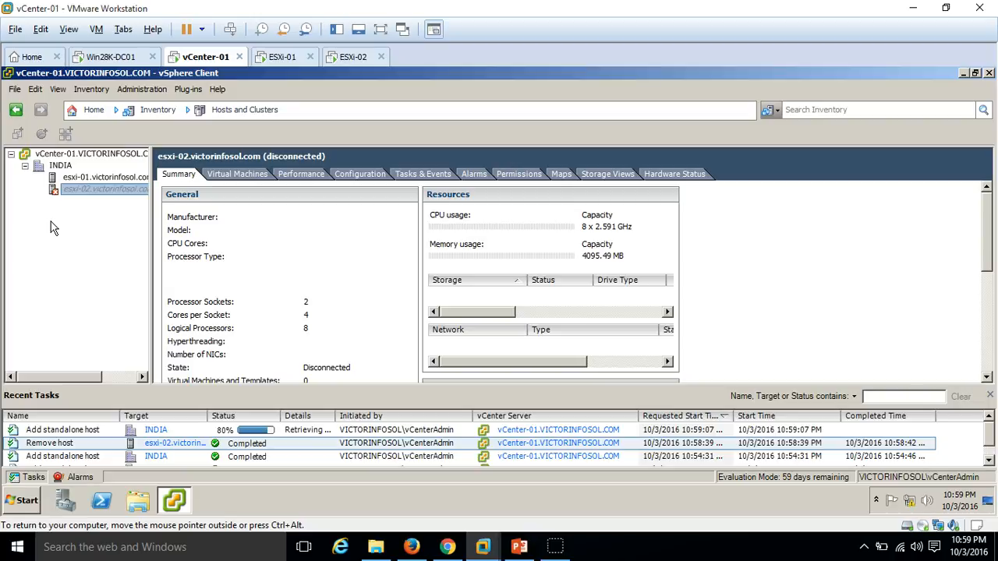
click(51, 227)
click(555, 548)
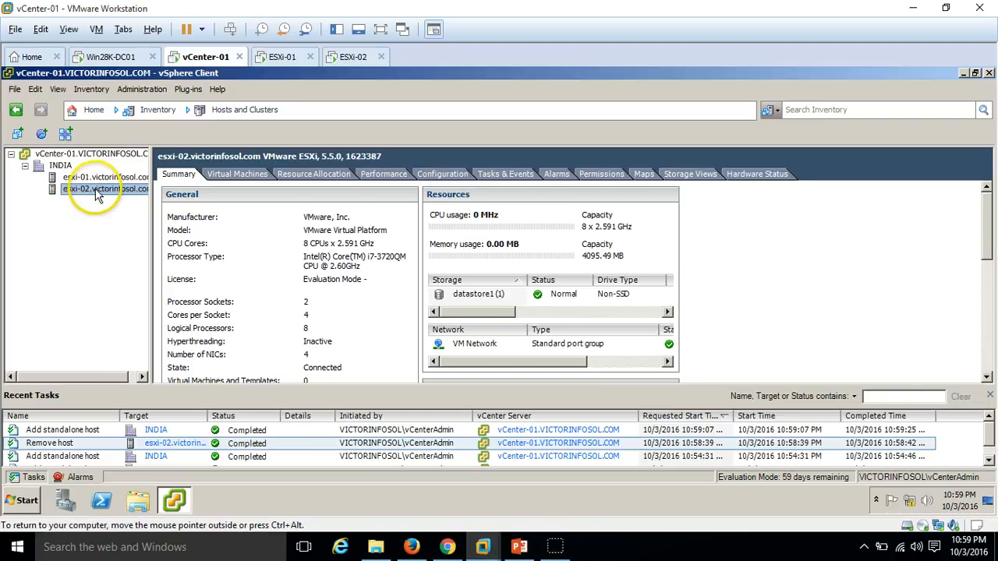
click(99, 180)
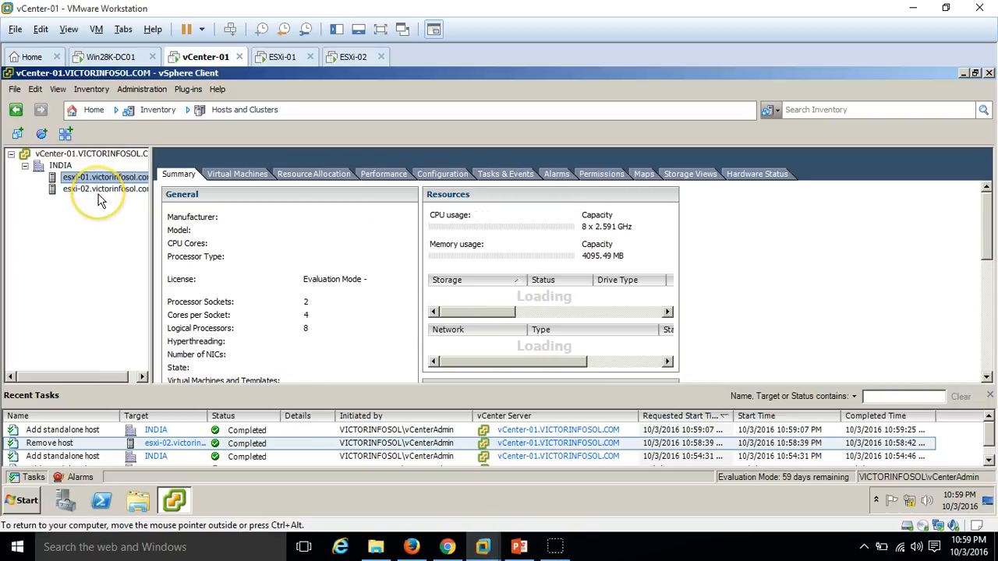
Switch to the PowerPoint slide show and advance from the demo environment slide to the closing slide
click(519, 547)
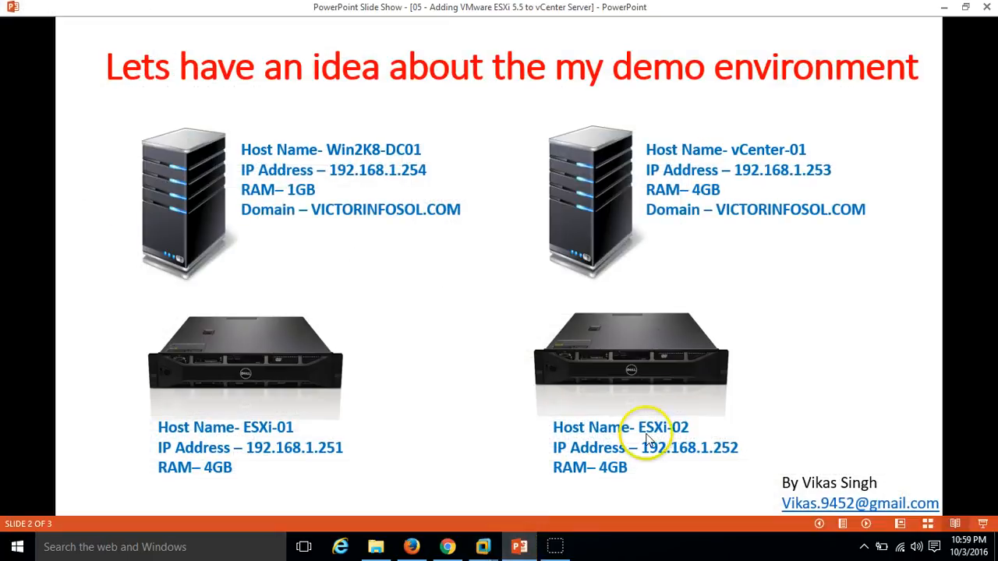
click(485, 272)
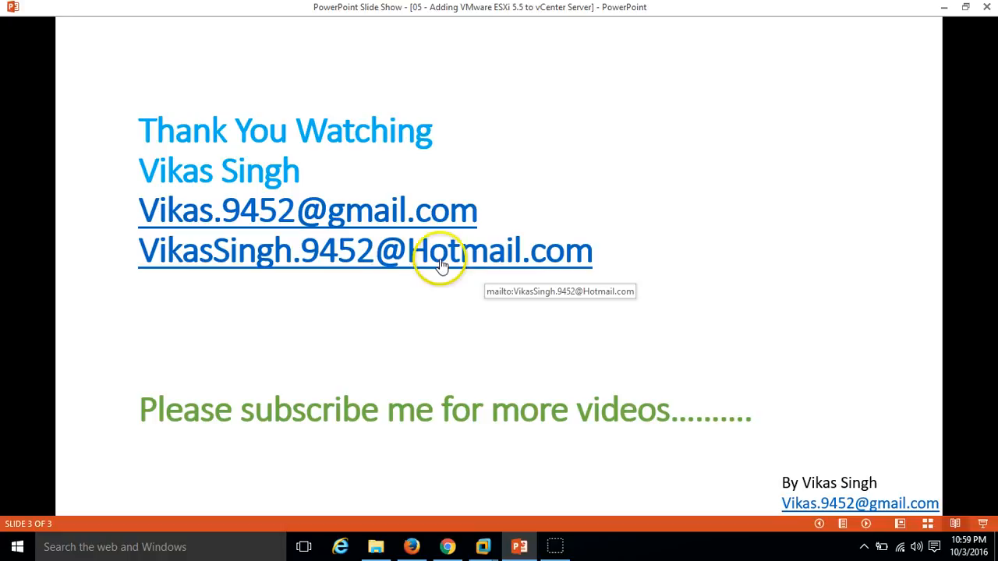
click(556, 546)
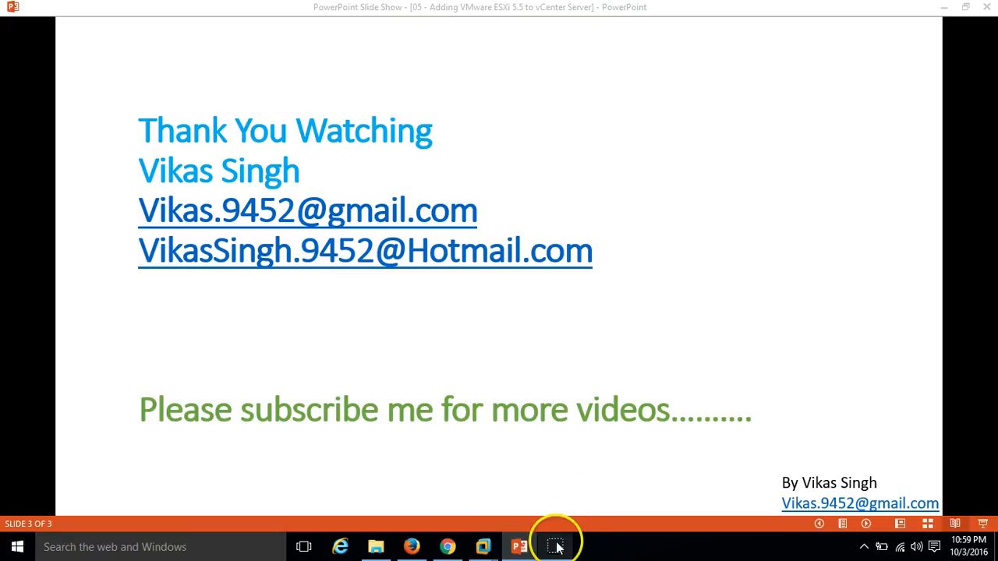